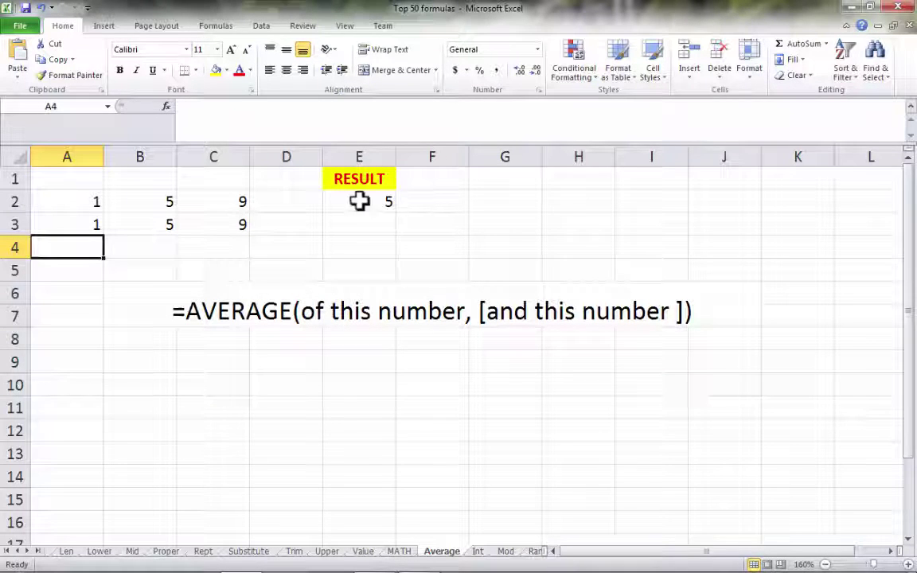
# Inspect the source values in A2, B2 and C2 and the range used by the AVERAGE formula in E2
pyautogui.click(87, 201)
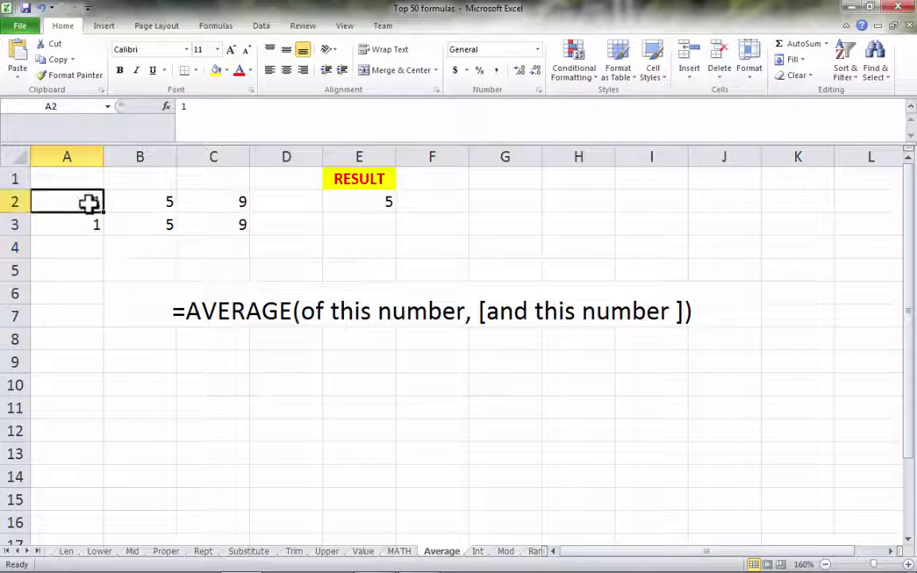
pyautogui.click(163, 204)
pyautogui.click(235, 204)
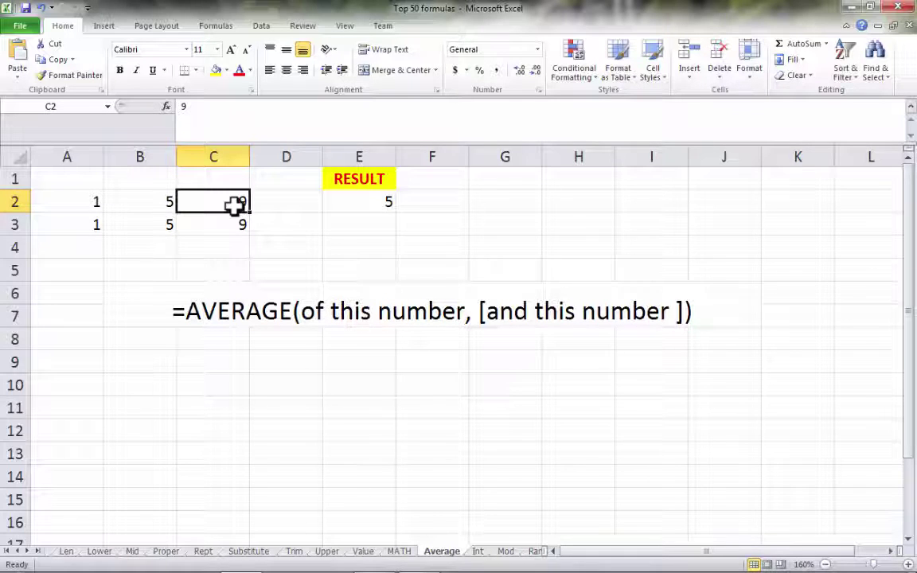
pyautogui.click(346, 201)
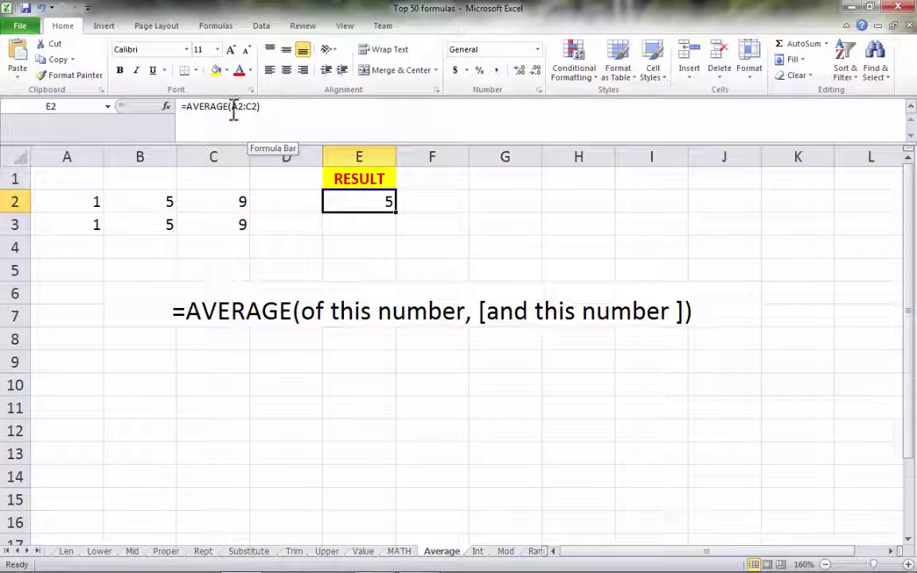
pyautogui.moveTo(230, 106); pyautogui.dragTo(259, 108)
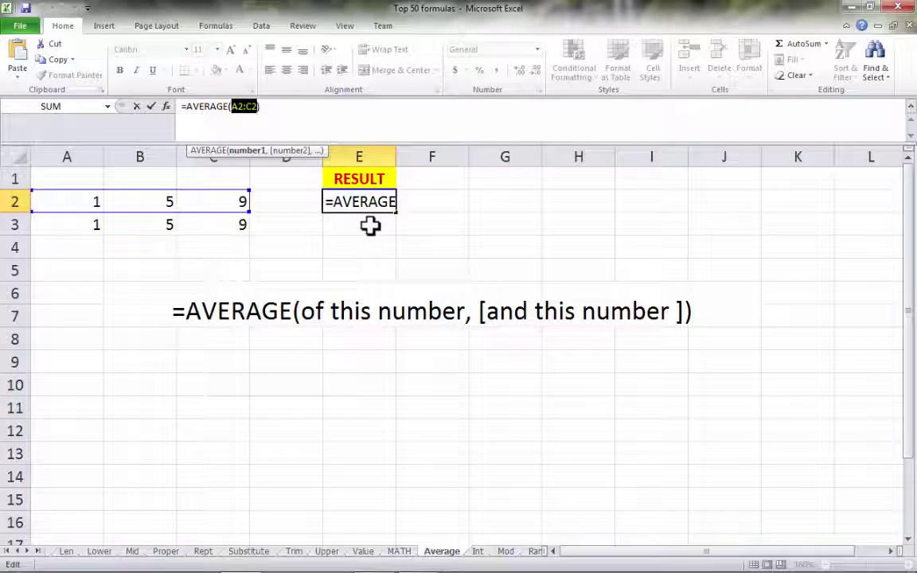
pyautogui.press('Return')
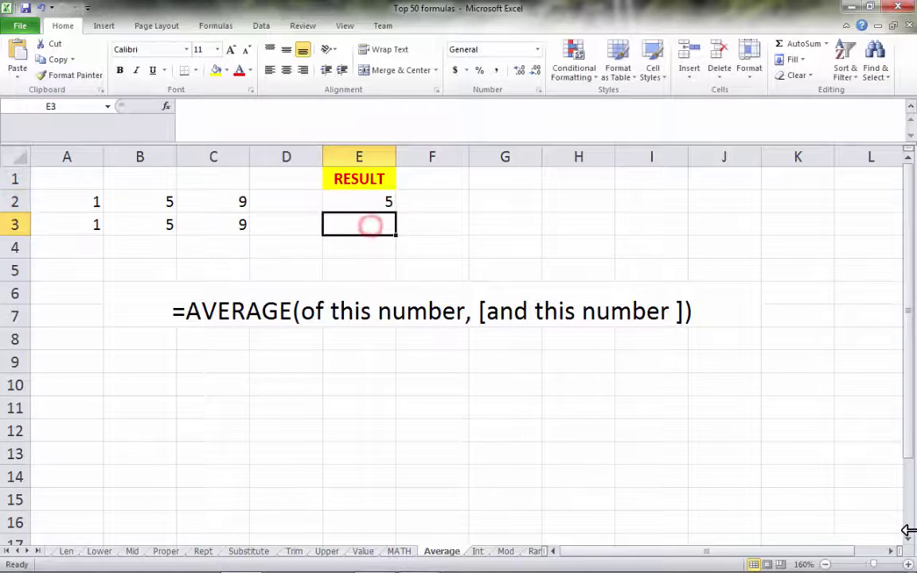
# Enter =AVERAGE(A3:C3) in cell E3 to average the row 3 numbers as a range
pyautogui.write('=AVERAGE(')
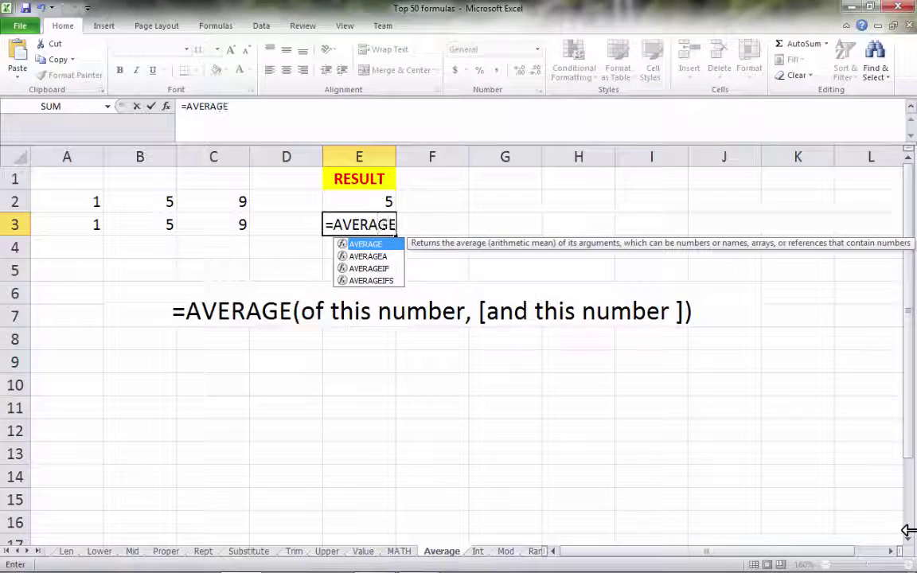
pyautogui.click(68, 227)
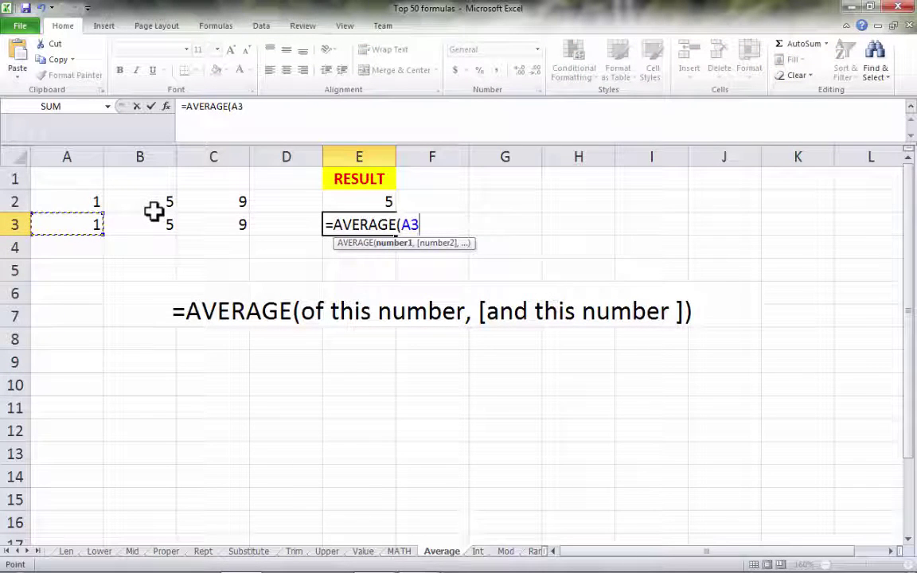
pyautogui.hotkey('shift', 'Right')
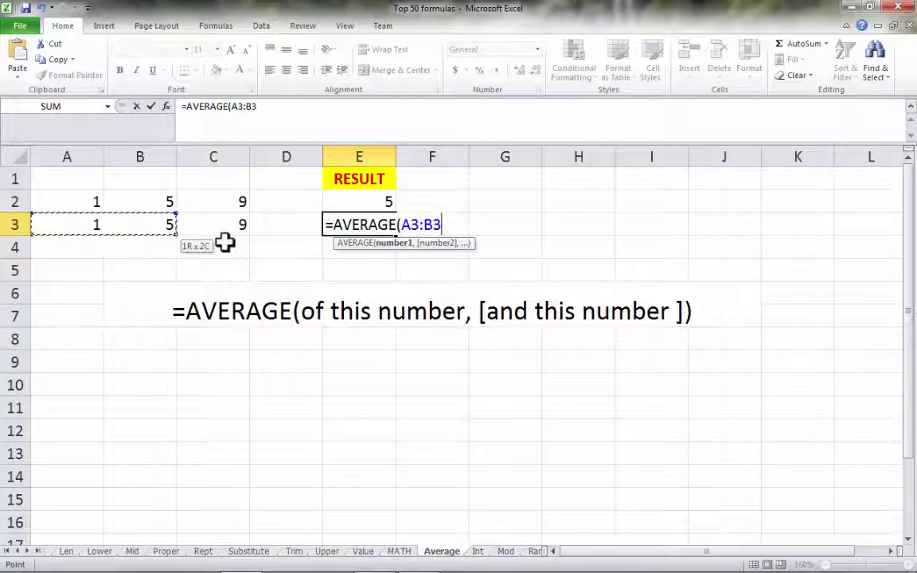
pyautogui.hotkey('shift', 'Right')
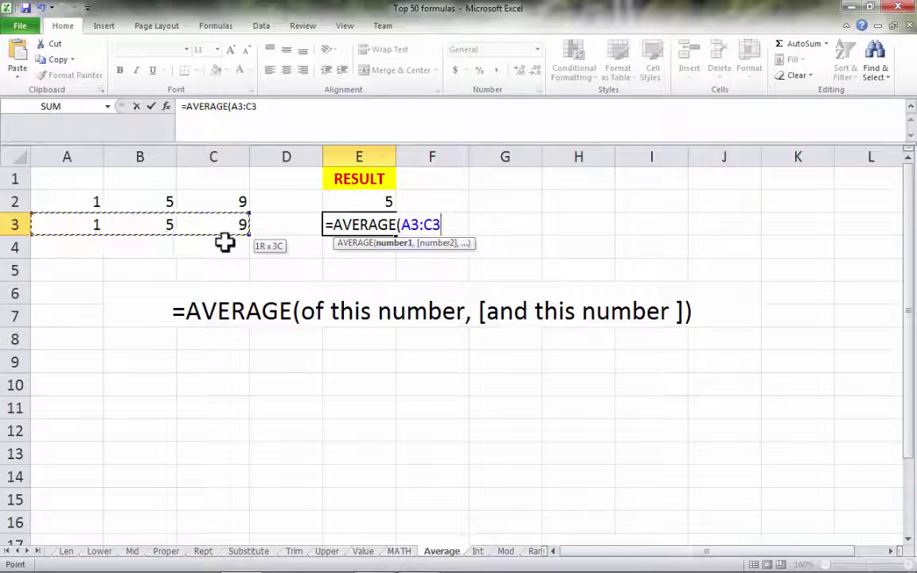
pyautogui.write(')')
pyautogui.press('Return')
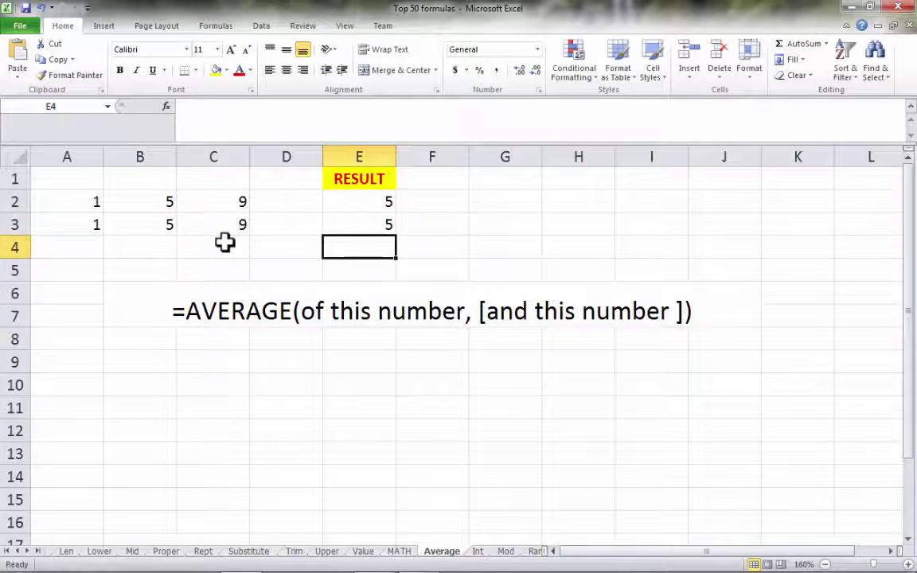
# Enter =AVERAGE(A3,B3,C3) in cell E4, averaging the row 3 numbers as separate cell references
pyautogui.write('=AVE')
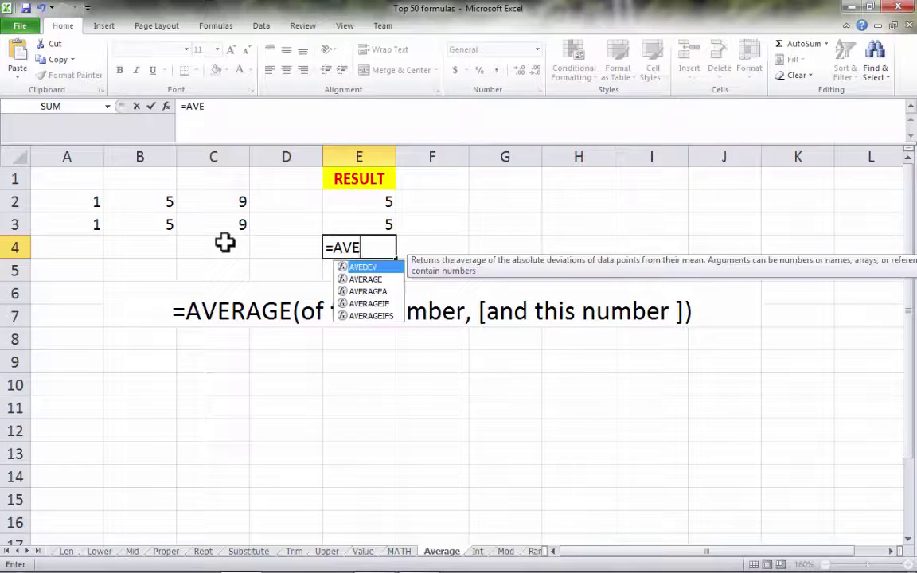
pyautogui.write('RAGE(')
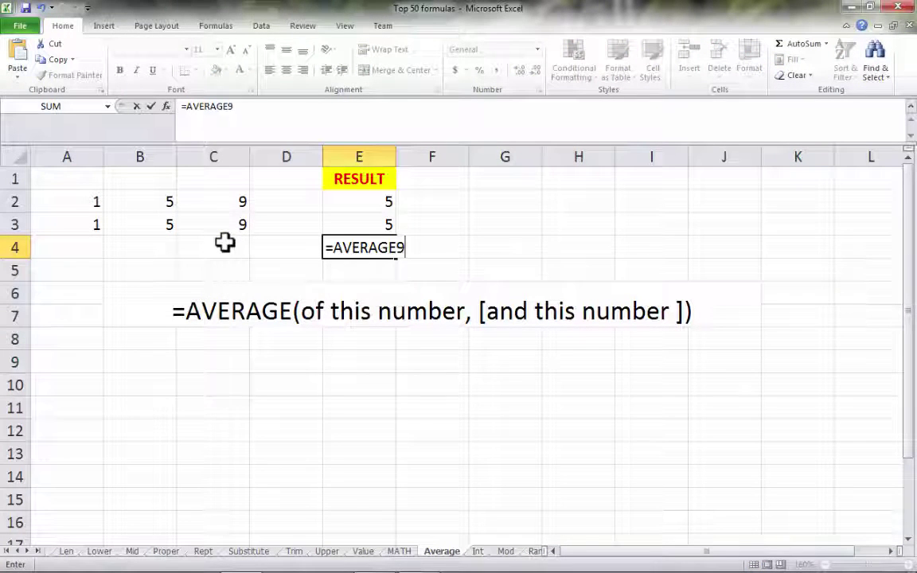
pyautogui.click(92, 225)
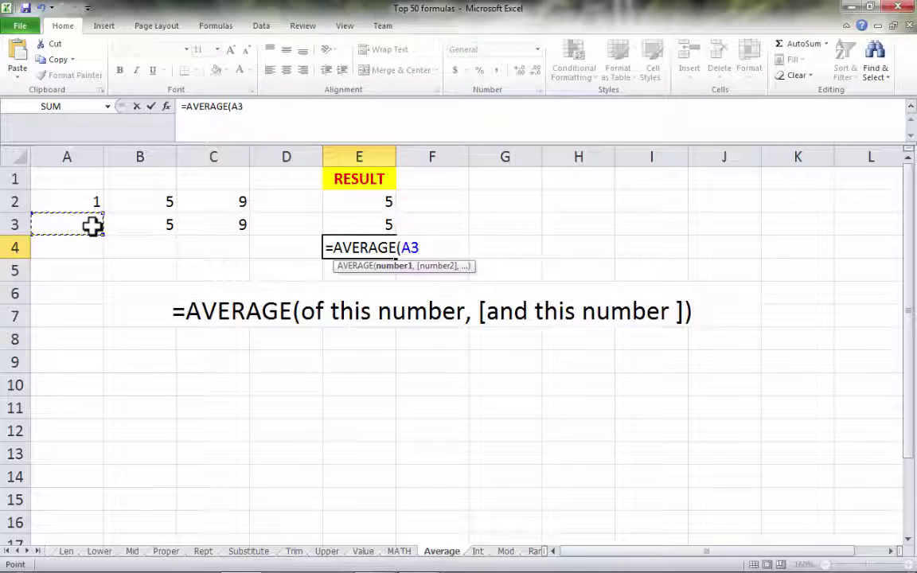
pyautogui.write(',')
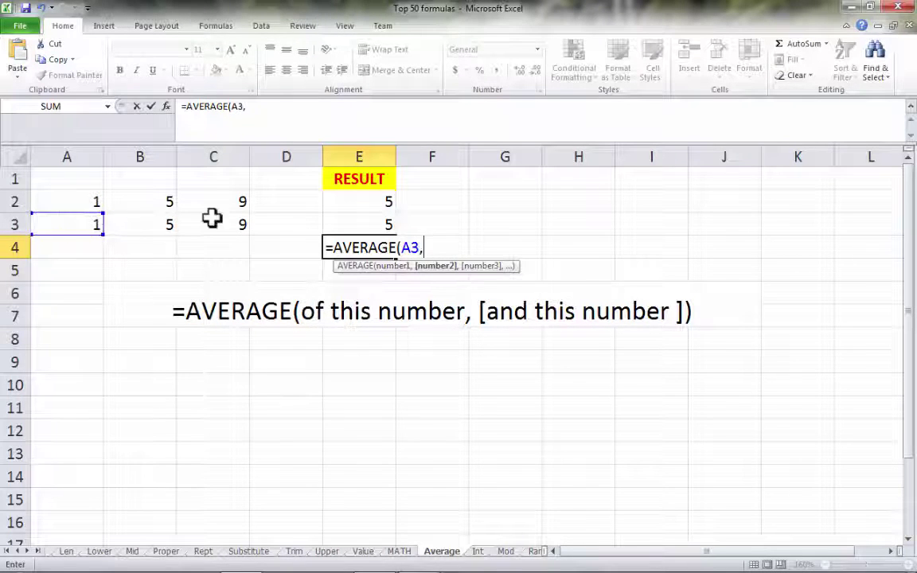
pyautogui.click(143, 225)
pyautogui.write(',')
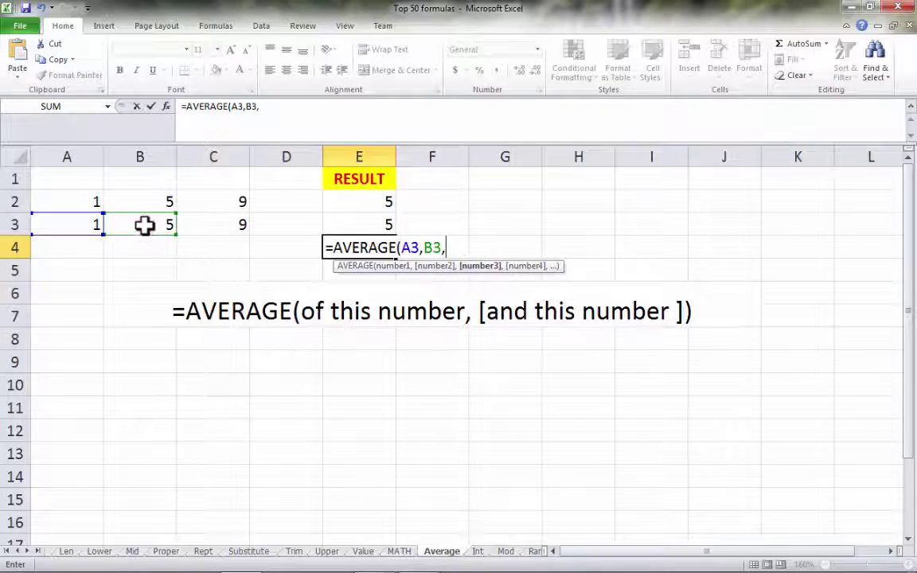
pyautogui.click(230, 225)
pyautogui.write(')')
pyautogui.press('Return')
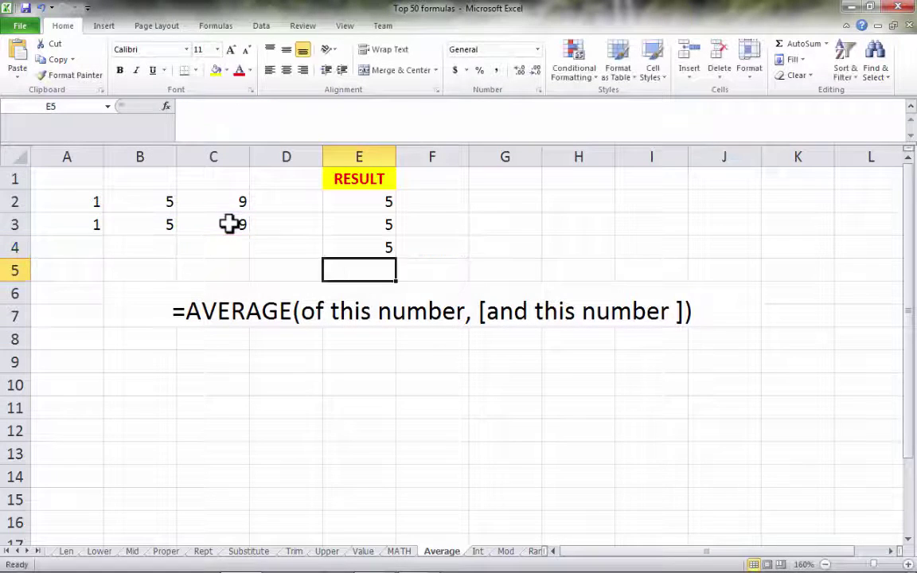
# Compare the AVERAGE formulas in E4 and E3, checking the cell references highlighted for E3
pyautogui.click(365, 247)
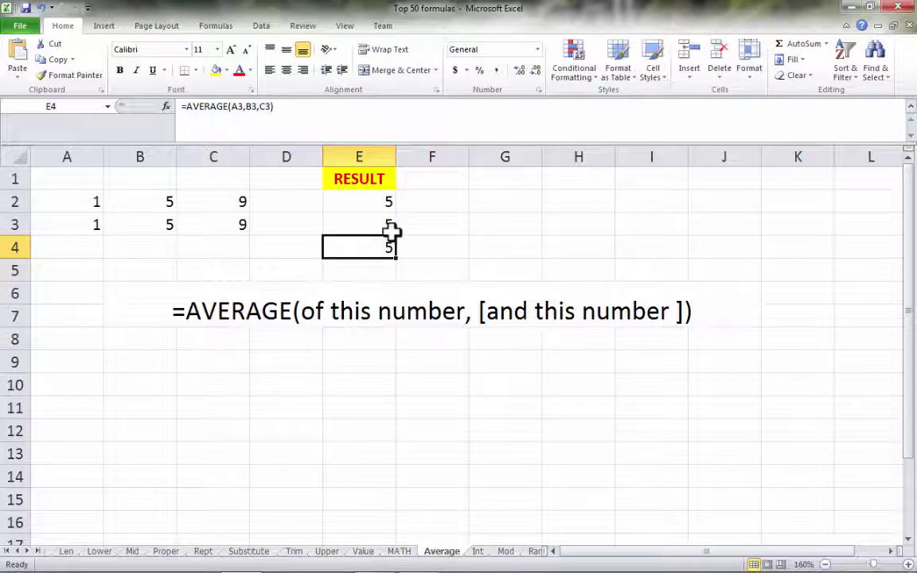
pyautogui.click(385, 226)
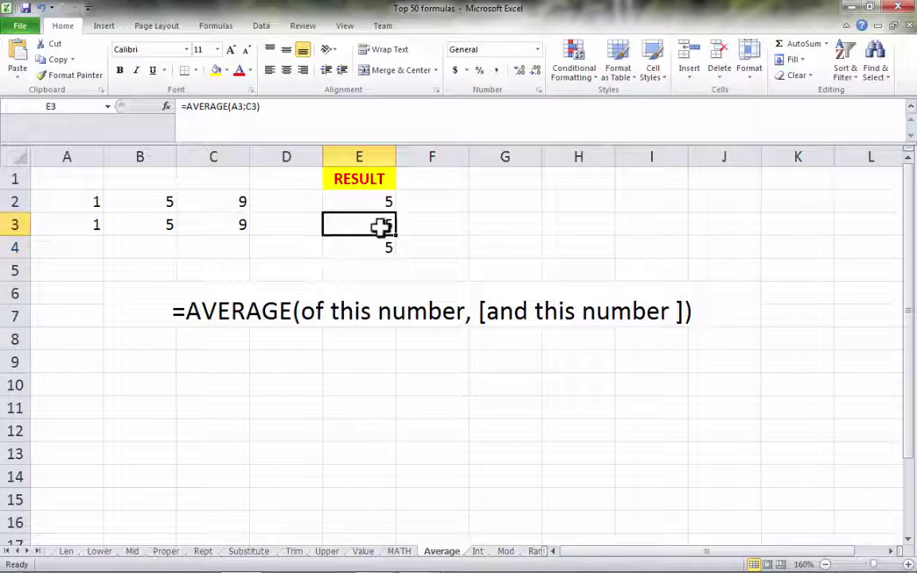
pyautogui.click(237, 107)
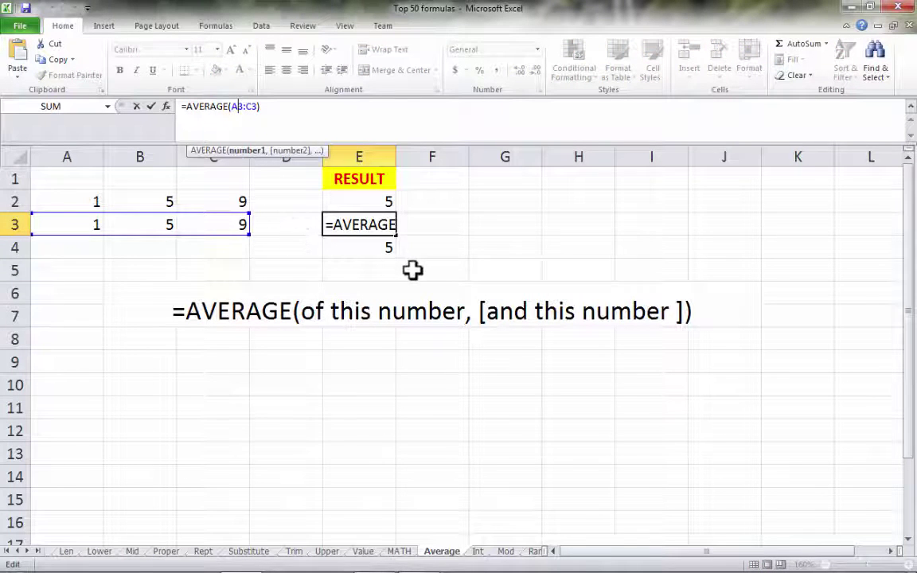
pyautogui.press('Escape')
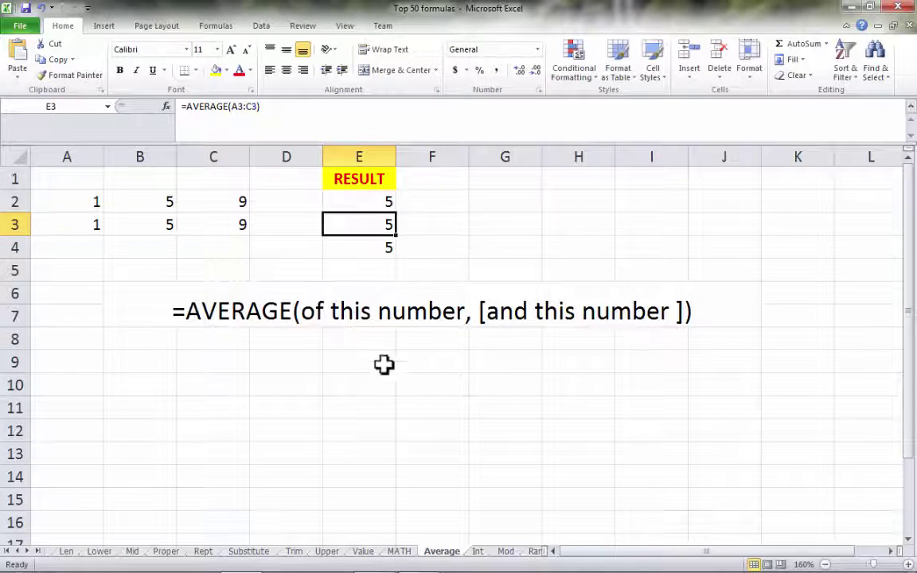
# Open the Int sheet and inspect the number in A2 and the example formula in C2
pyautogui.click(480, 553)
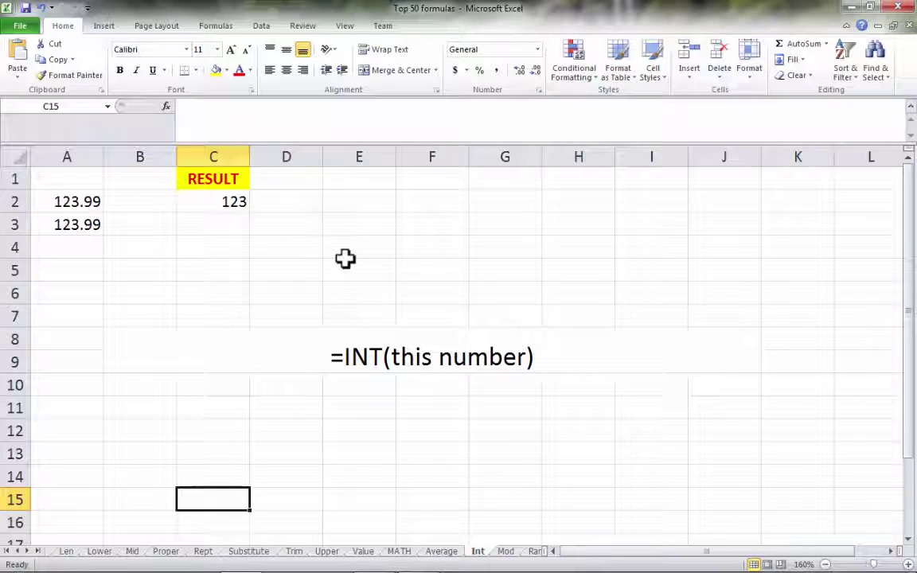
pyautogui.click(92, 201)
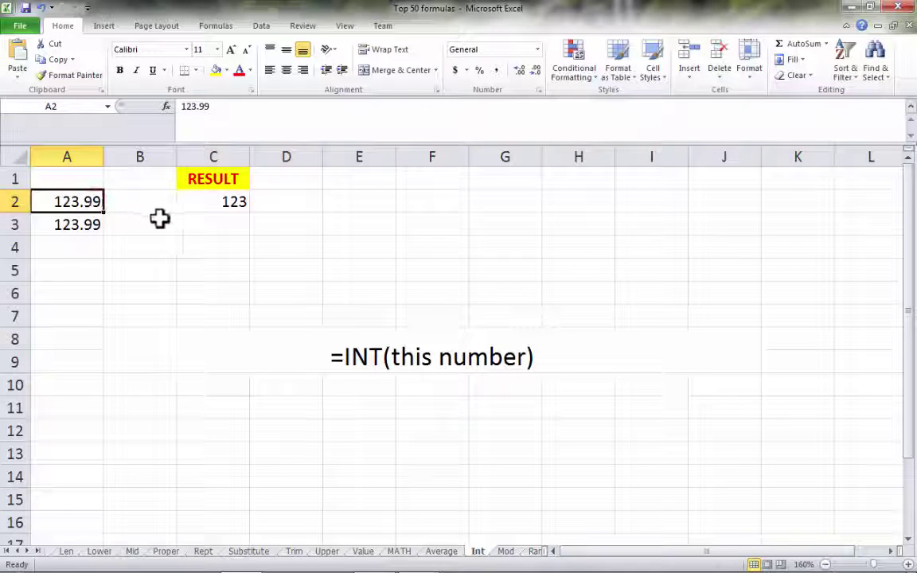
pyautogui.click(206, 206)
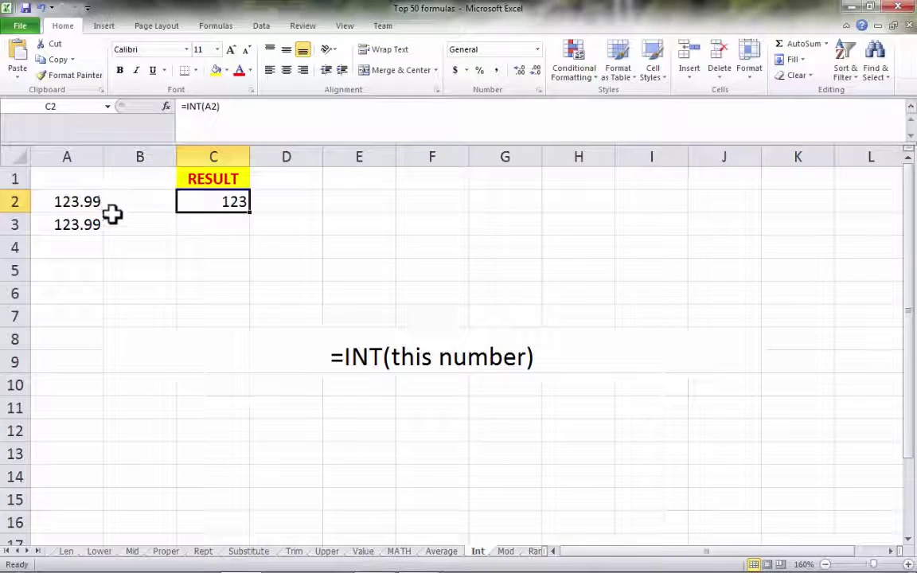
# Enter =INT(A3) in cell C3 to return the integer part of A3, and check the formula
pyautogui.click(207, 224)
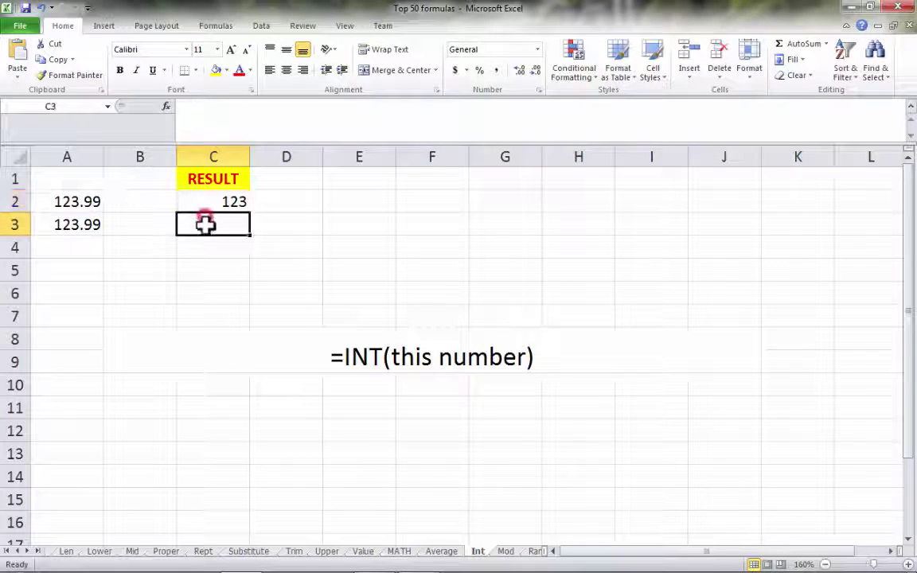
pyautogui.write('=INT(')
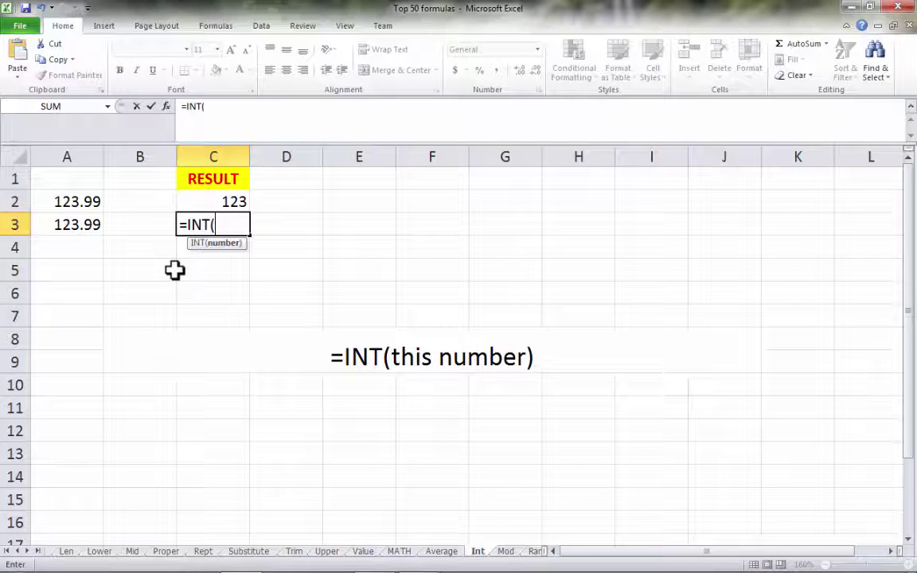
pyautogui.click(103, 226)
pyautogui.press('Return')
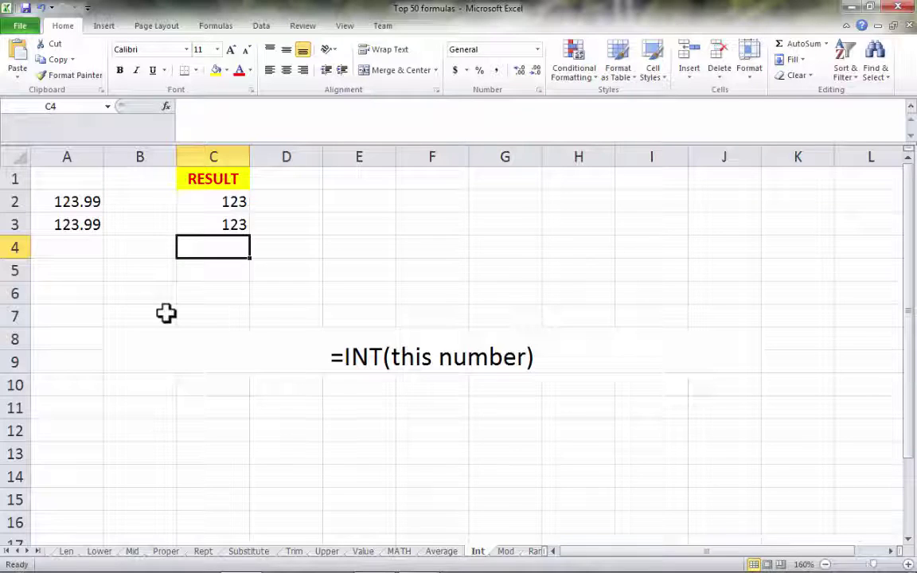
pyautogui.press('Up')
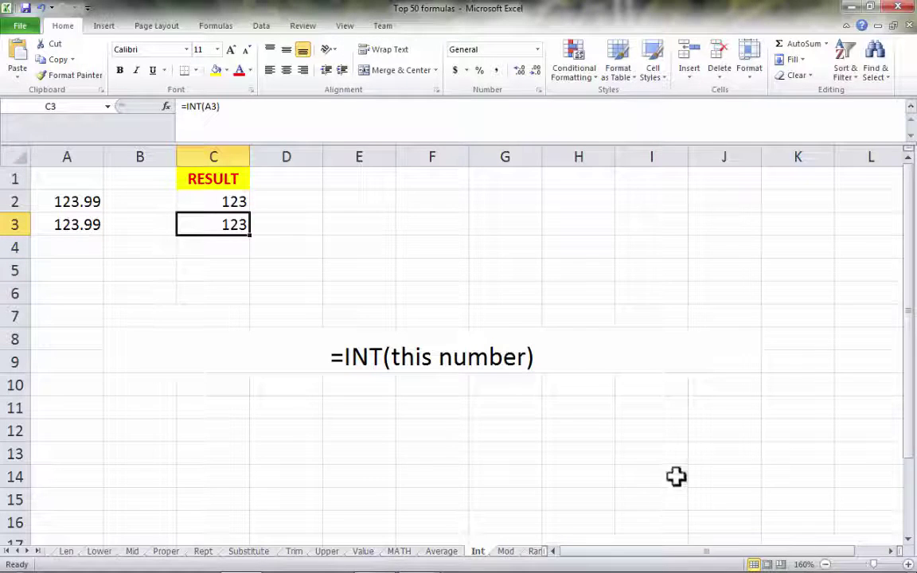
# Open the Mod sheet and inspect the number in A2, the divisor in B2 and the example formula in C2
pyautogui.click(506, 550)
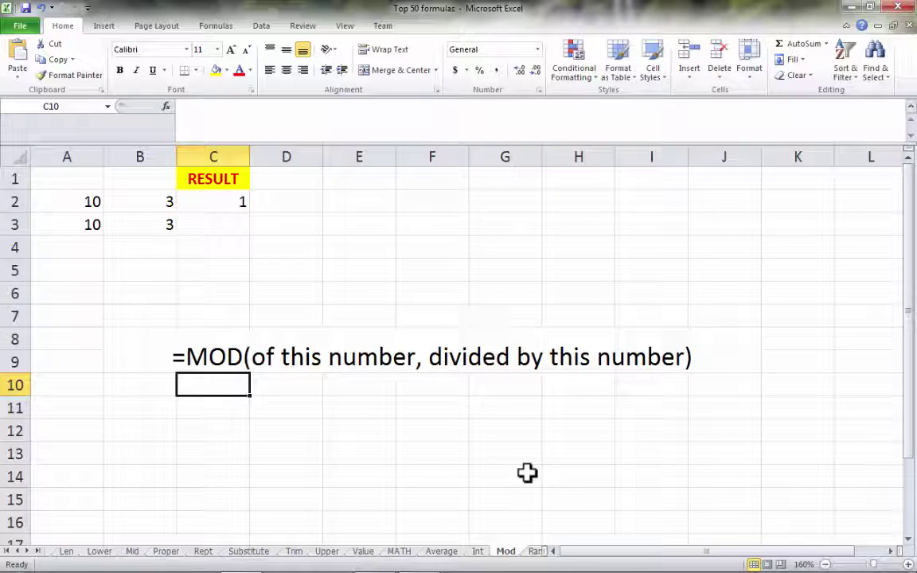
pyautogui.click(73, 202)
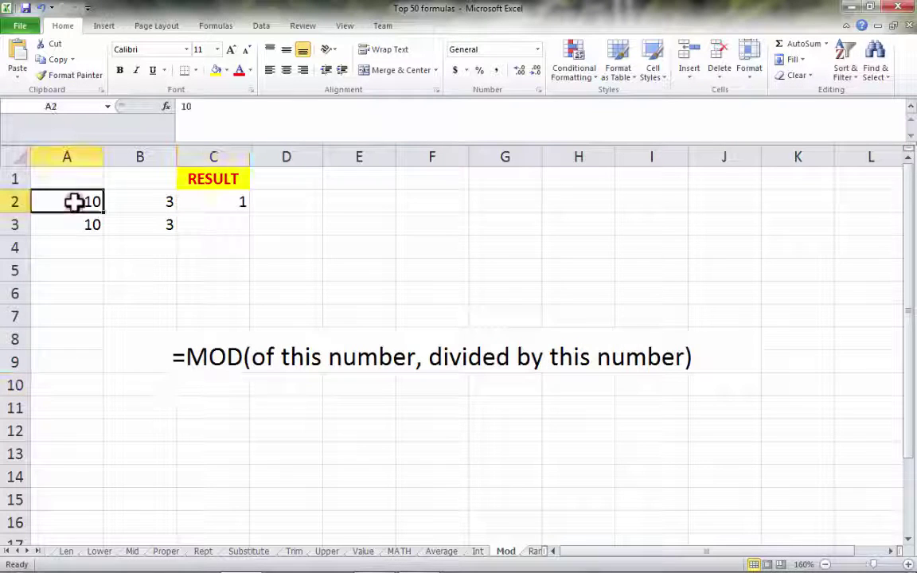
pyautogui.click(169, 202)
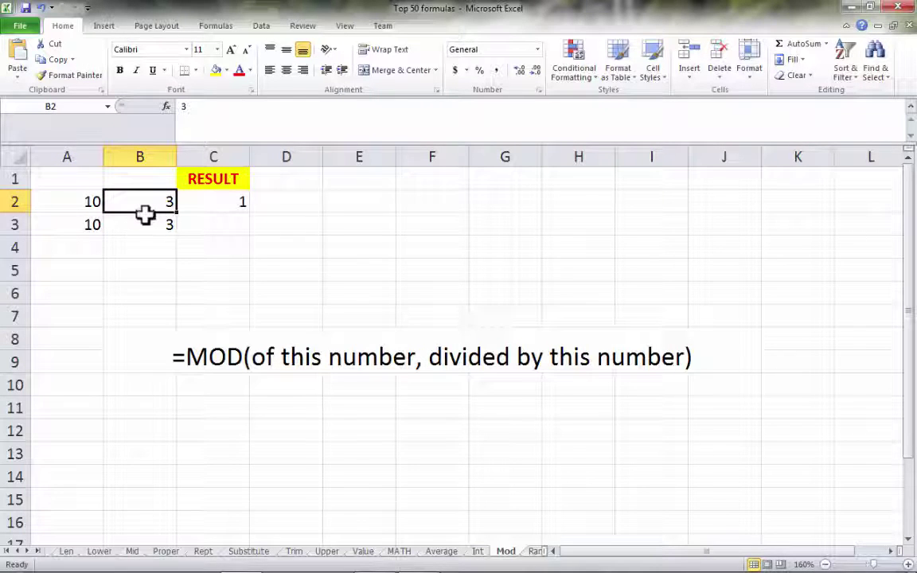
pyautogui.click(239, 200)
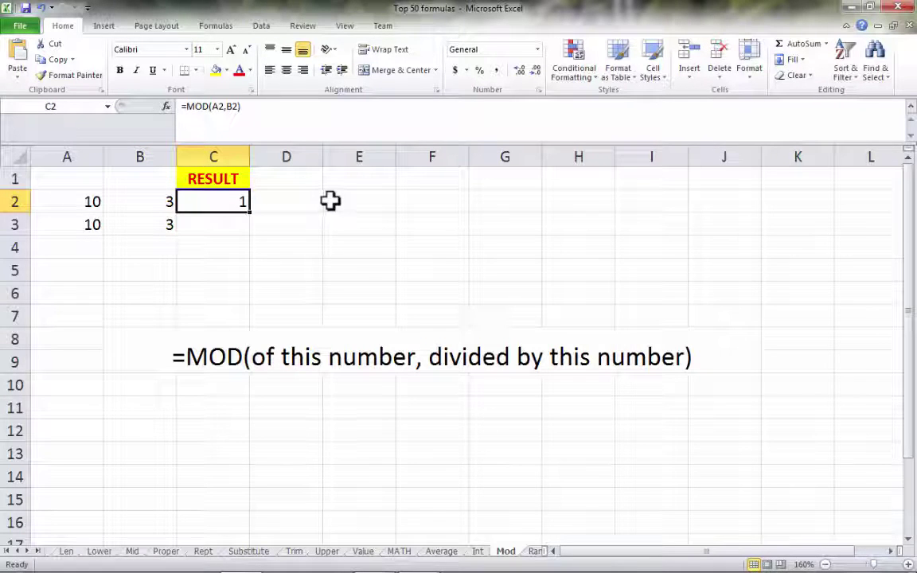
# Enter =MOD(A3, B3) in cell C3 to return the remainder of A3 divided by B3
pyautogui.press('Down')
pyautogui.write('=MOD(')
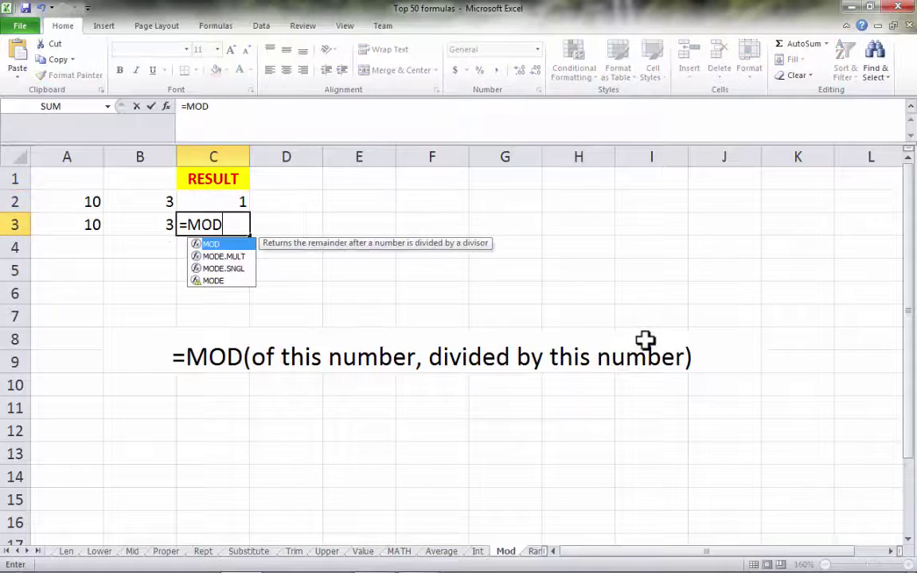
pyautogui.click(86, 225)
pyautogui.write(',')
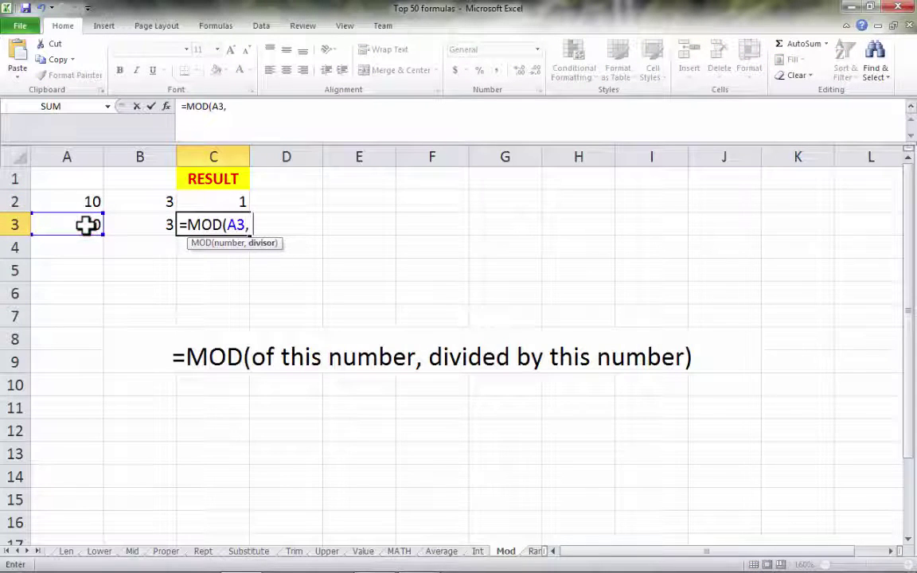
pyautogui.click(151, 229)
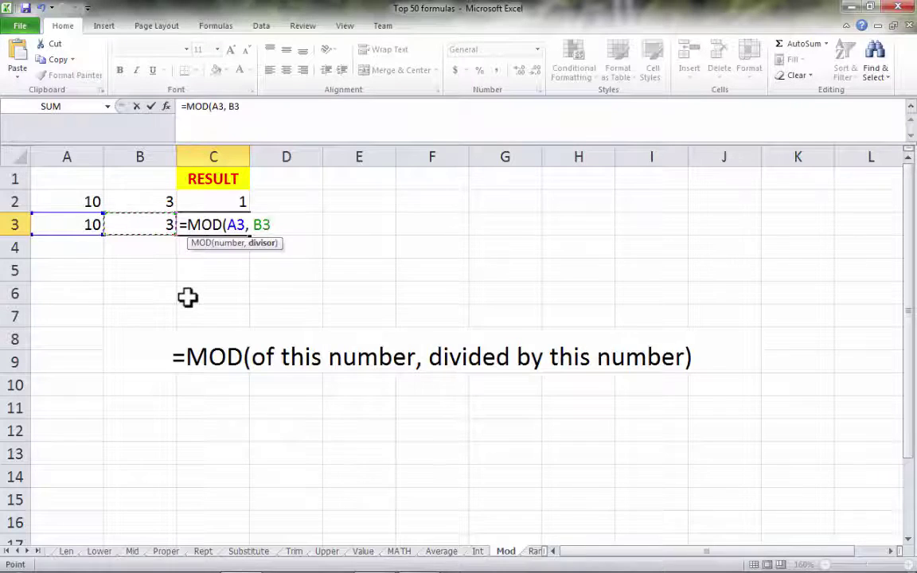
pyautogui.write(')')
pyautogui.press('Return')
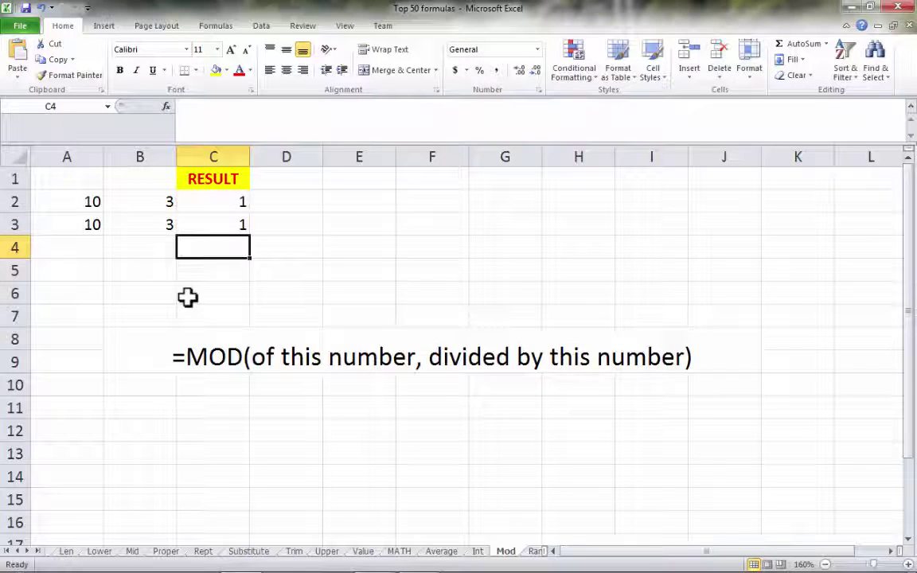
# Open the Rand sheet and inspect the example random-number formula in C2
pyautogui.click(536, 550)
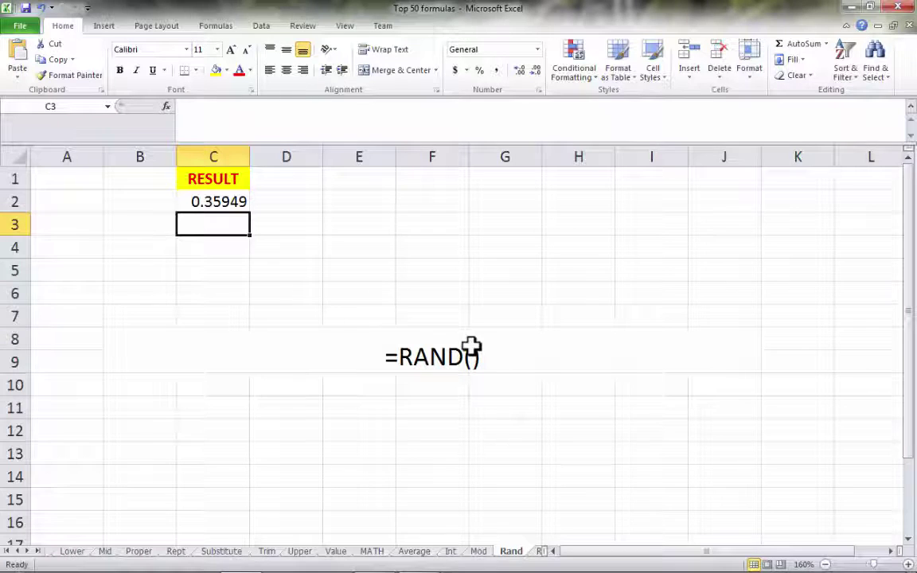
pyautogui.click(228, 201)
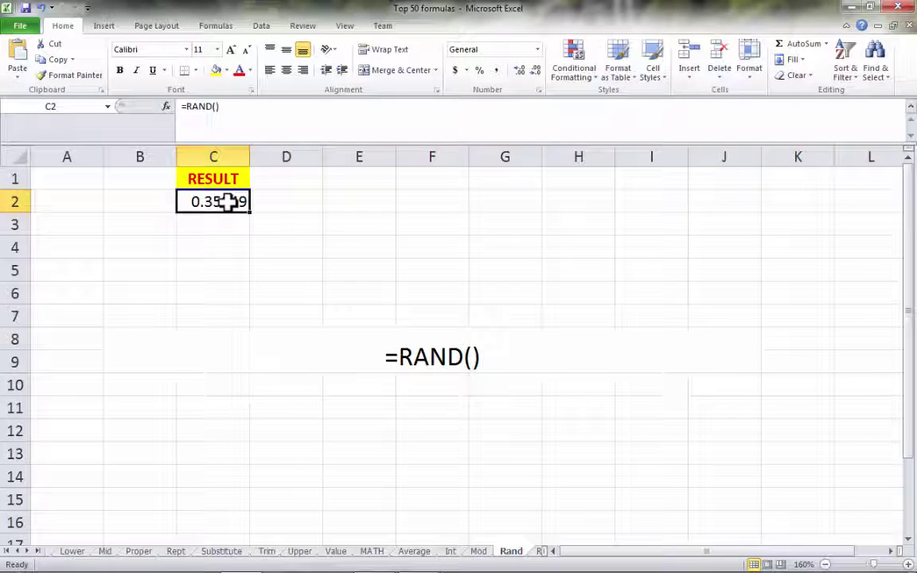
pyautogui.click(229, 228)
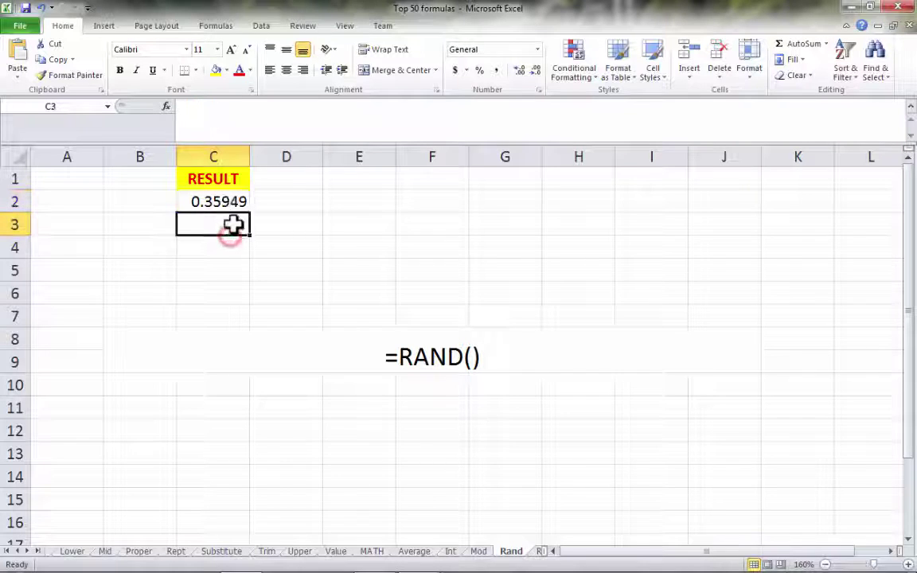
pyautogui.click(238, 202)
# Enter =RAND() in cell C3 to generate a random number, and check the formula
pyautogui.click(233, 223)
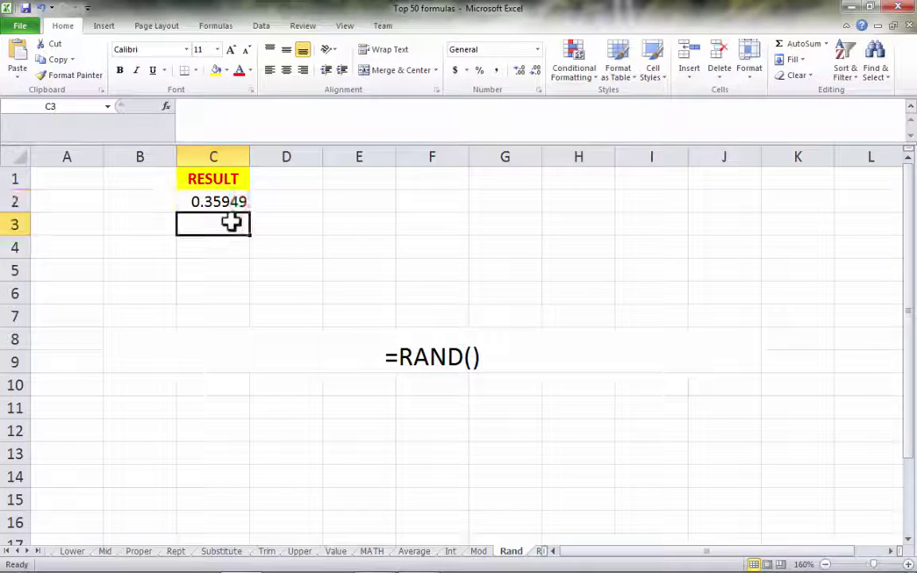
pyautogui.write('=RAND()')
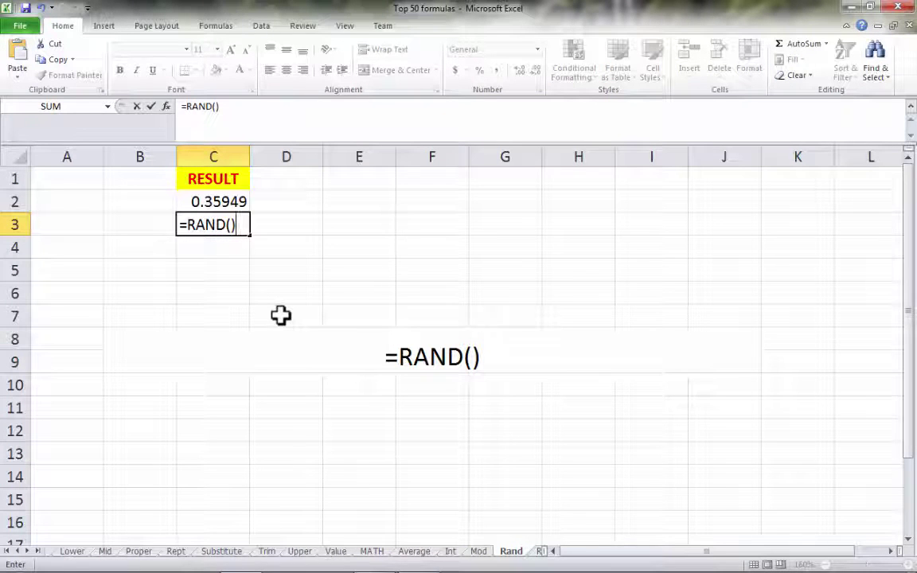
pyautogui.press('Return')
pyautogui.press('Up')
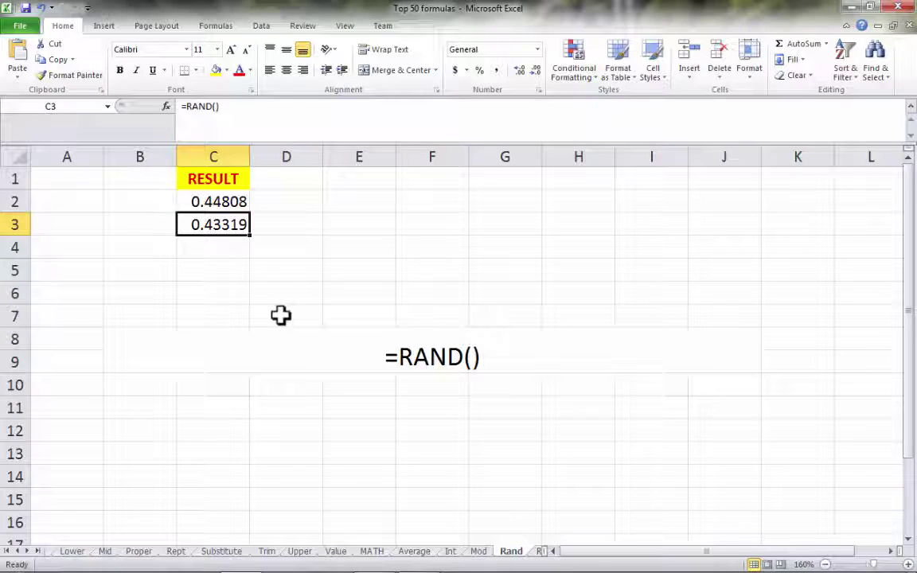
# Add another =RAND() formula in cell C4 and review the random-number cells back up to C2
pyautogui.press('Down')
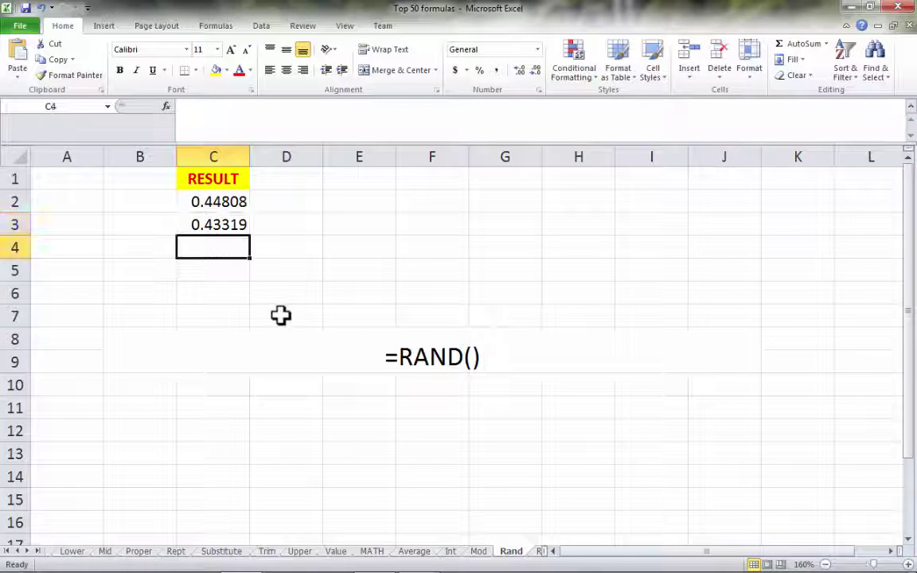
pyautogui.write('=RAND()')
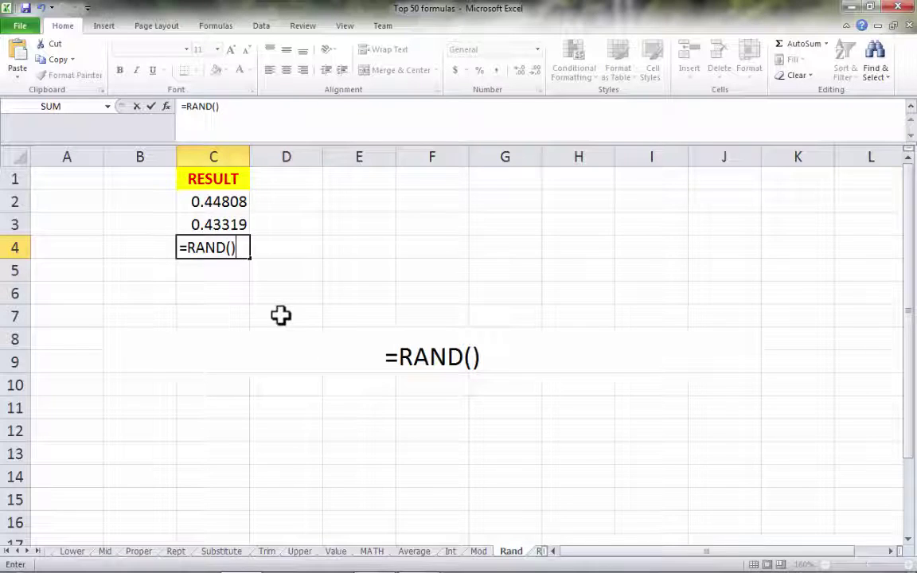
pyautogui.press('Return')
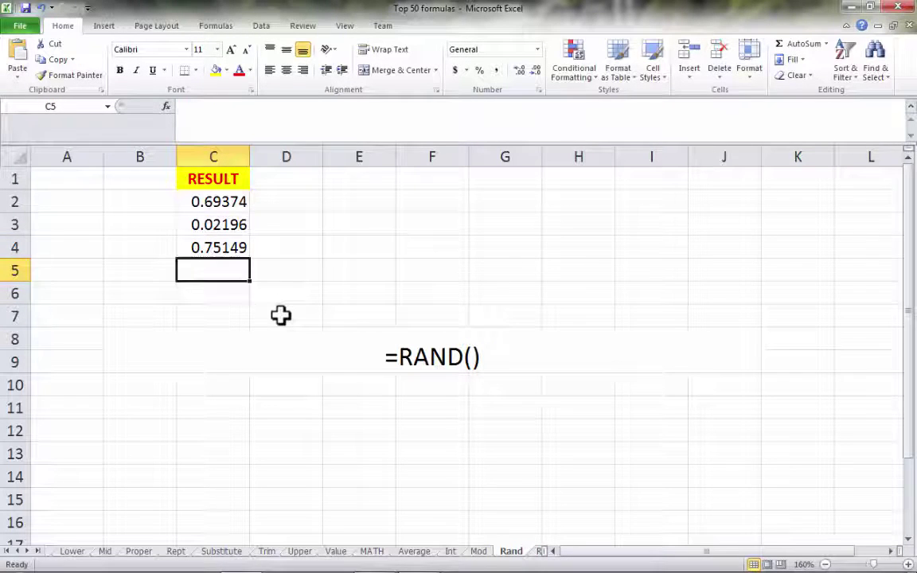
pyautogui.press('Up')
pyautogui.press('Up')
pyautogui.press('Up')
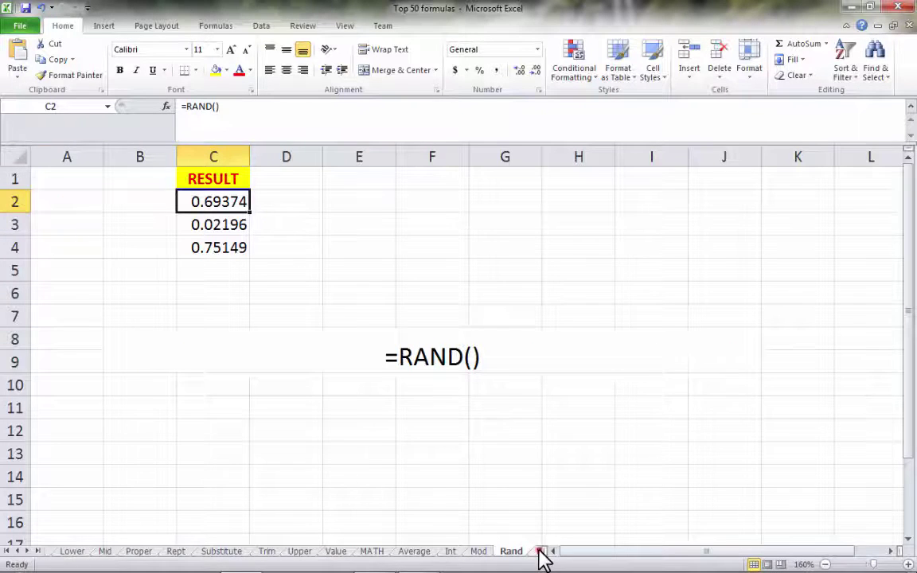
# Open the Round sheet and inspect the number in A2 and the example formula in C2
pyautogui.click(539, 550)
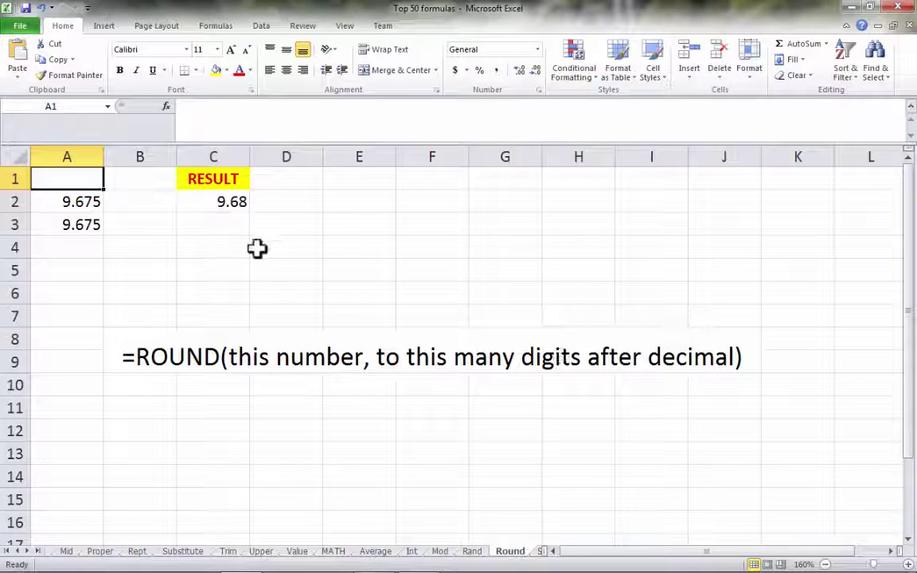
pyautogui.click(84, 201)
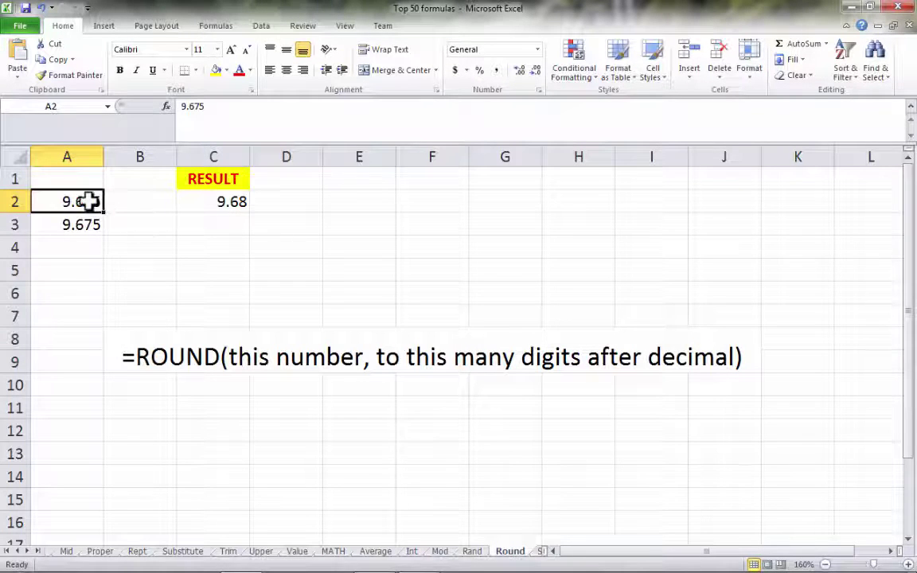
pyautogui.click(241, 199)
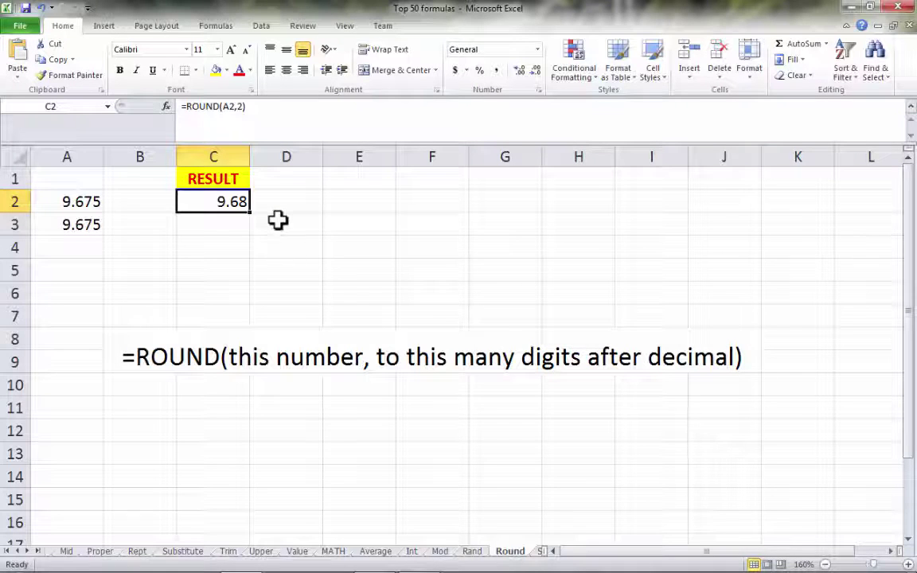
# Enter =ROUND(A3,2) in cell C3 to round A3 to two decimal places
pyautogui.click(231, 226)
pyautogui.write('=R')
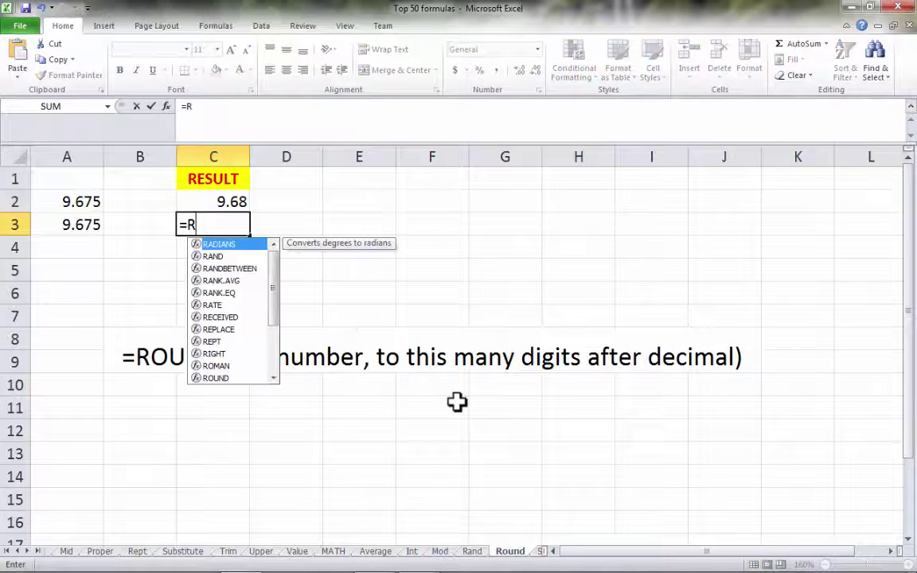
pyautogui.write('OUND(')
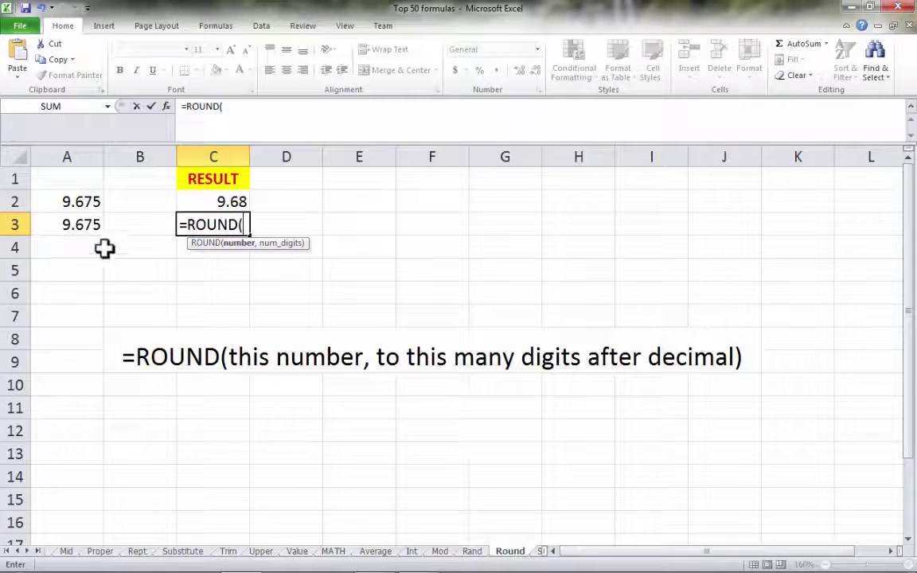
pyautogui.click(87, 226)
pyautogui.write(',')
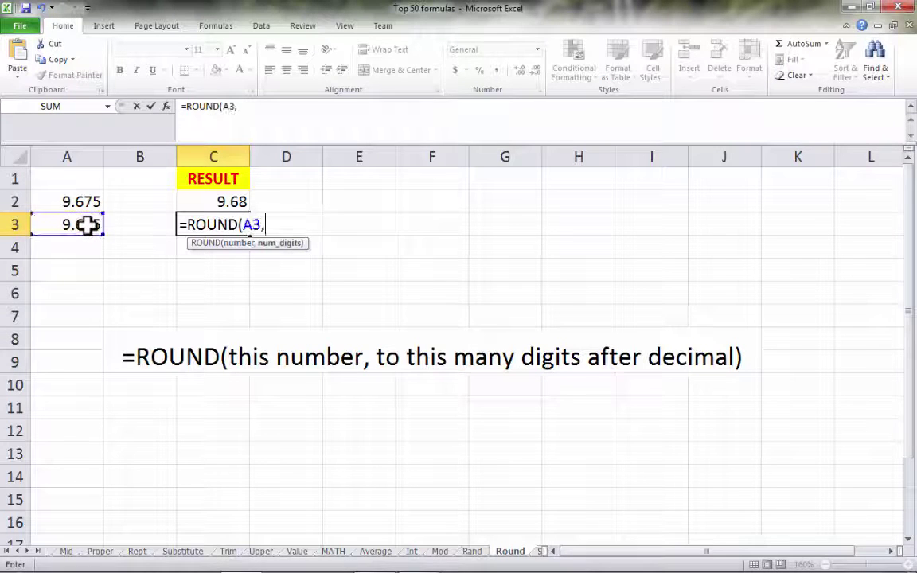
pyautogui.write('2)')
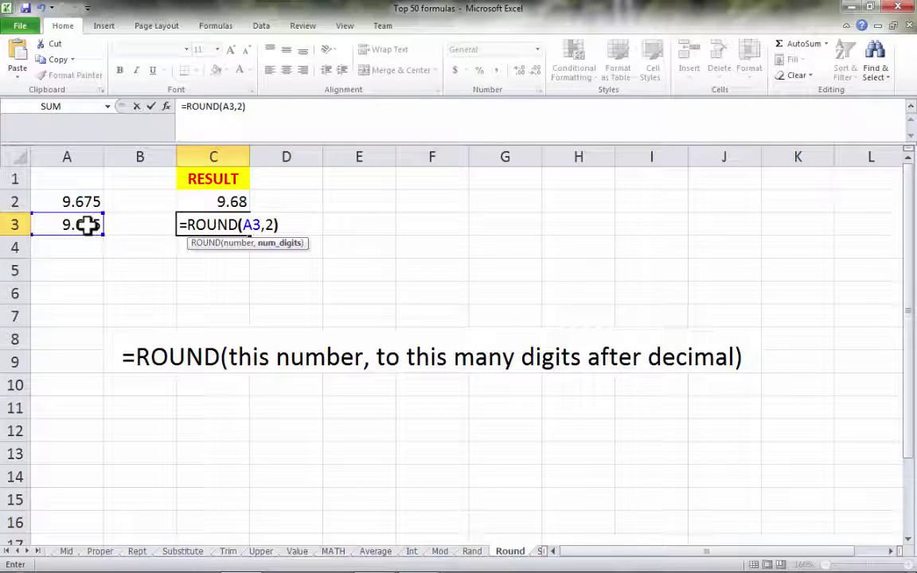
pyautogui.press('Return')
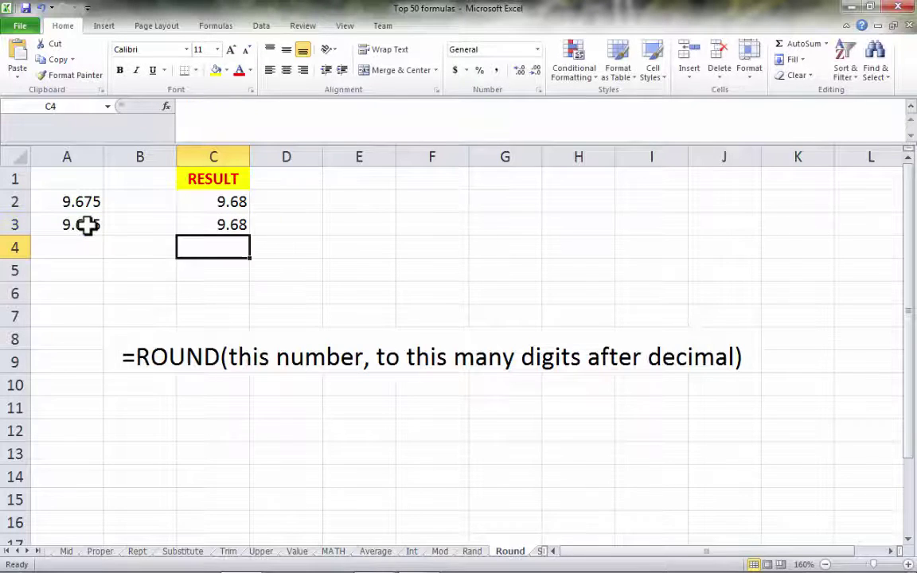
# Enter =ROUND(A3,1) in cell C4 to round A3 to one decimal place
pyautogui.write('=ROUND(')
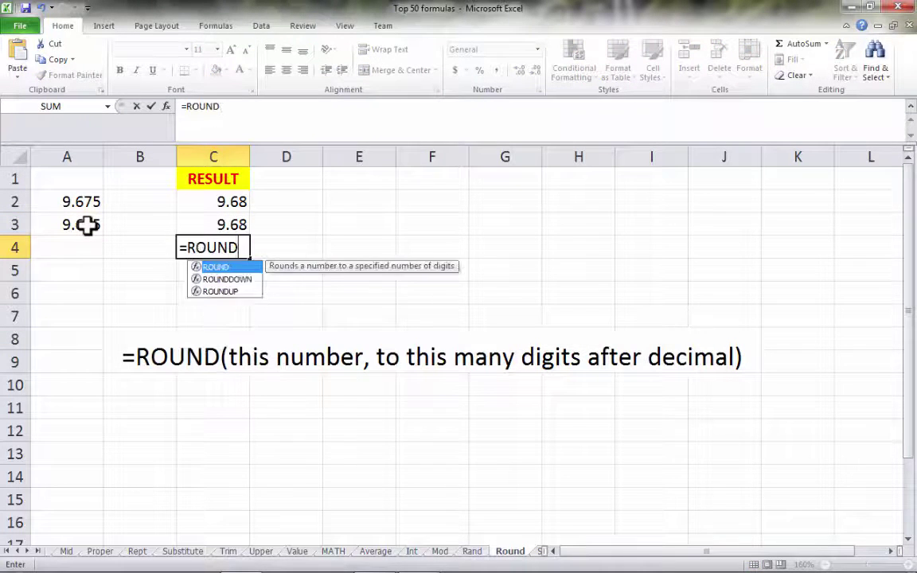
pyautogui.click(87, 225)
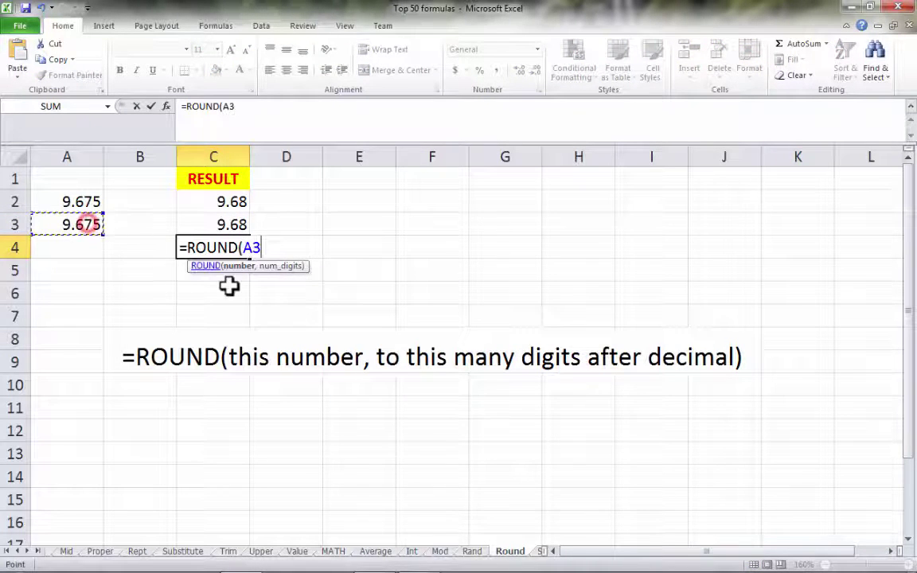
pyautogui.write(',1)')
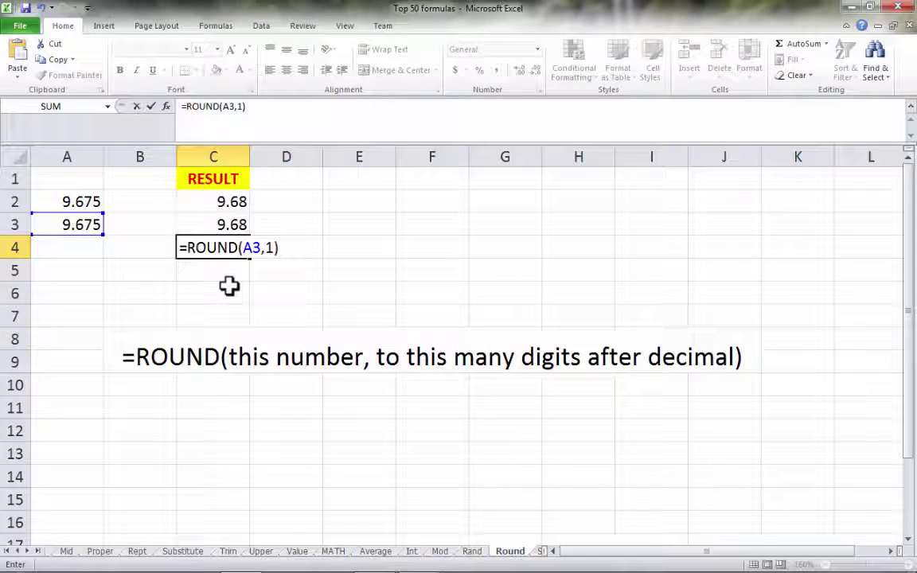
pyautogui.press('Return')
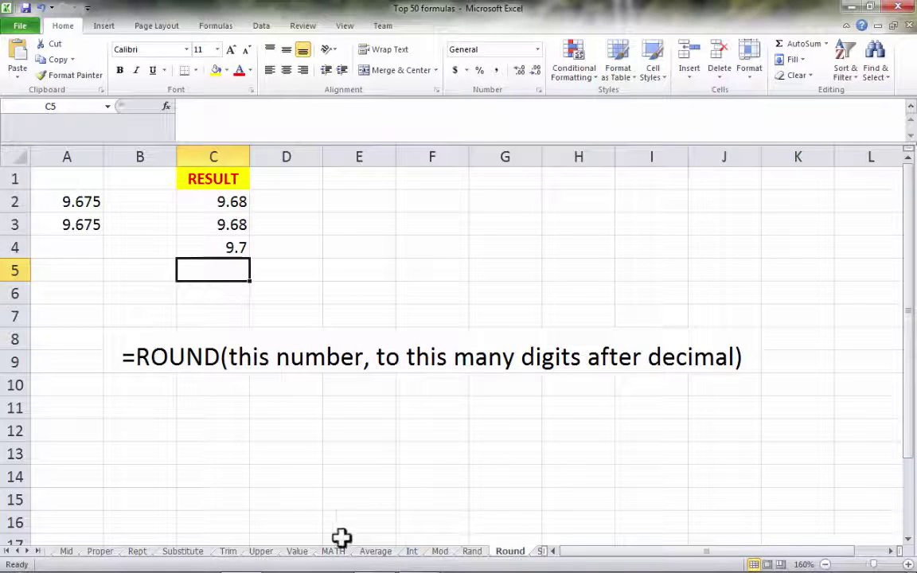
# Open the Sum sheet and inspect the first number in A2 and the range used by the example formula in E2
pyautogui.click(539, 550)
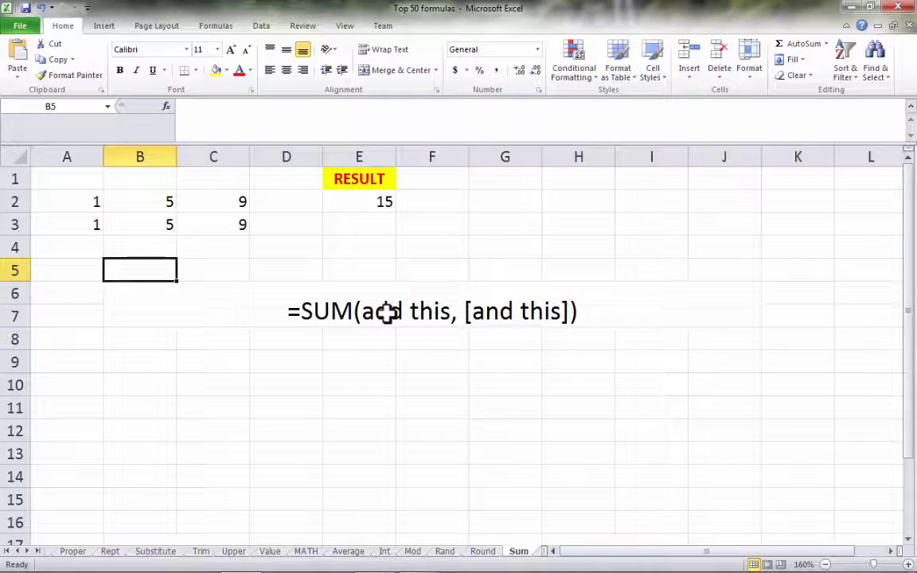
pyautogui.click(81, 200)
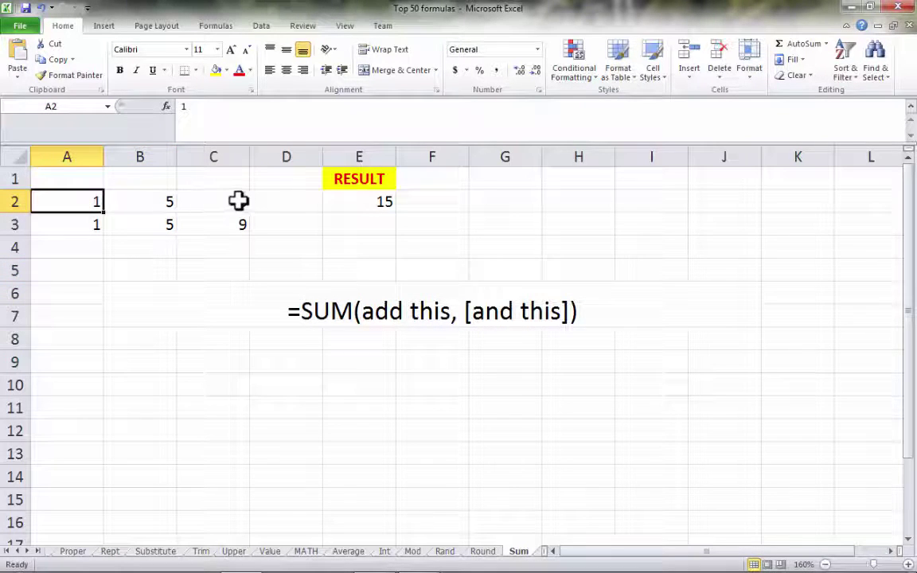
pyautogui.click(381, 203)
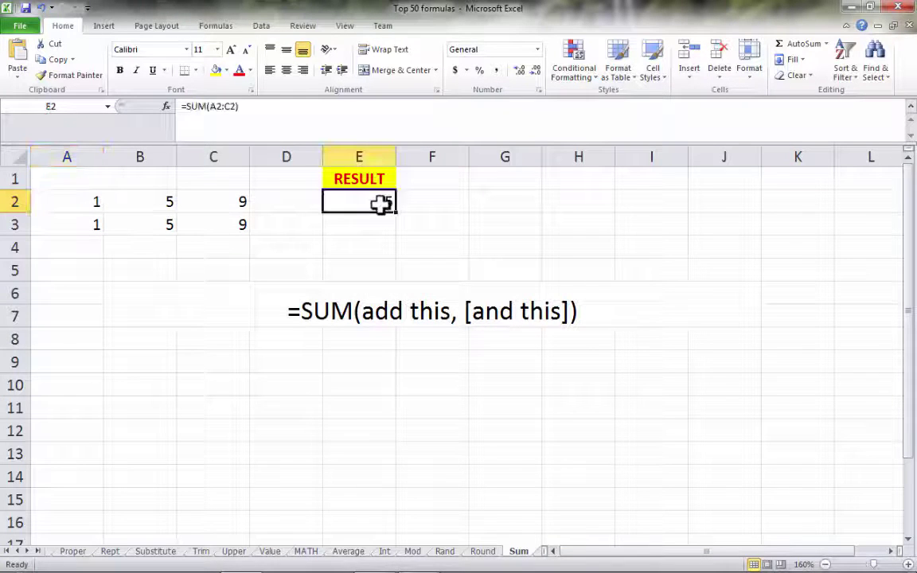
pyautogui.click(215, 110)
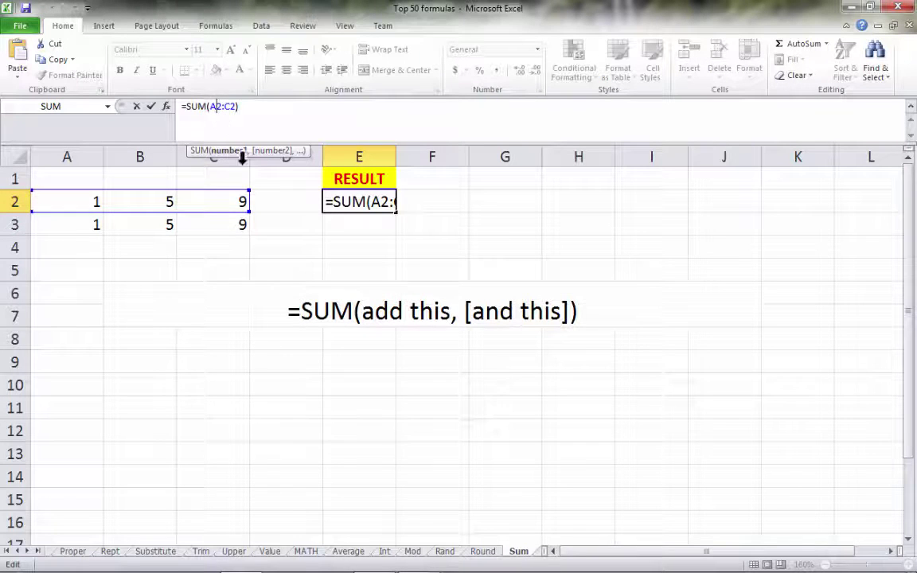
# Enter =SUM(A3:C3) in cell E3 to add the three numbers in row 3
pyautogui.click(373, 227)
pyautogui.write('=SU')
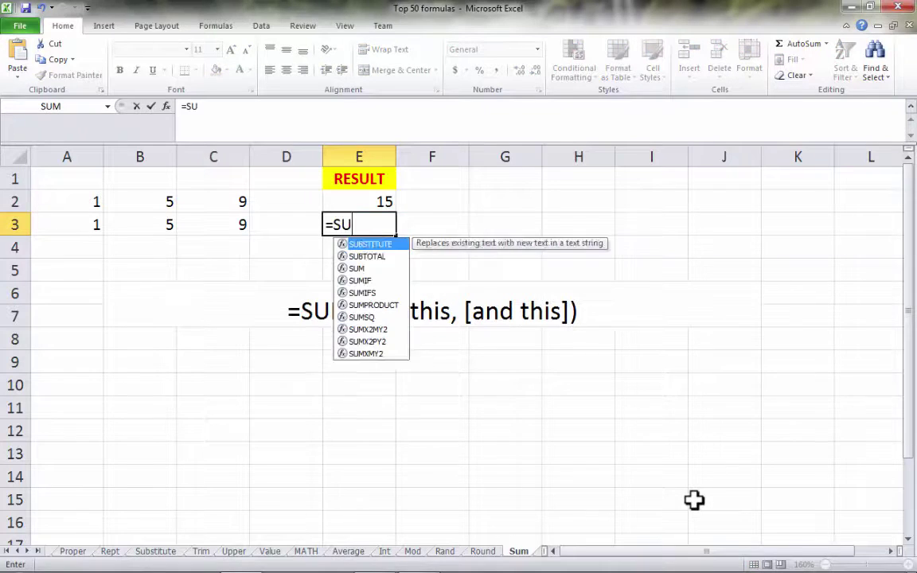
pyautogui.write('M(')
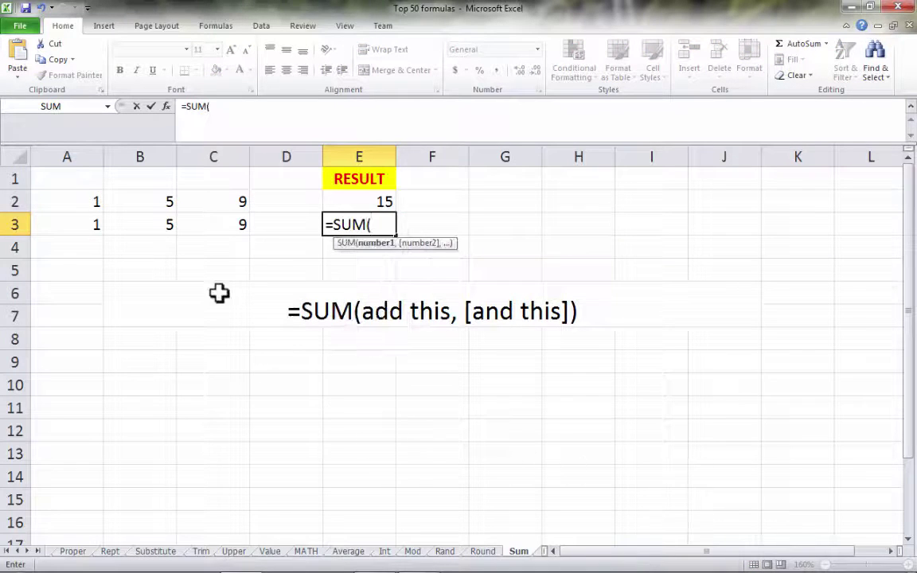
pyautogui.click(80, 225)
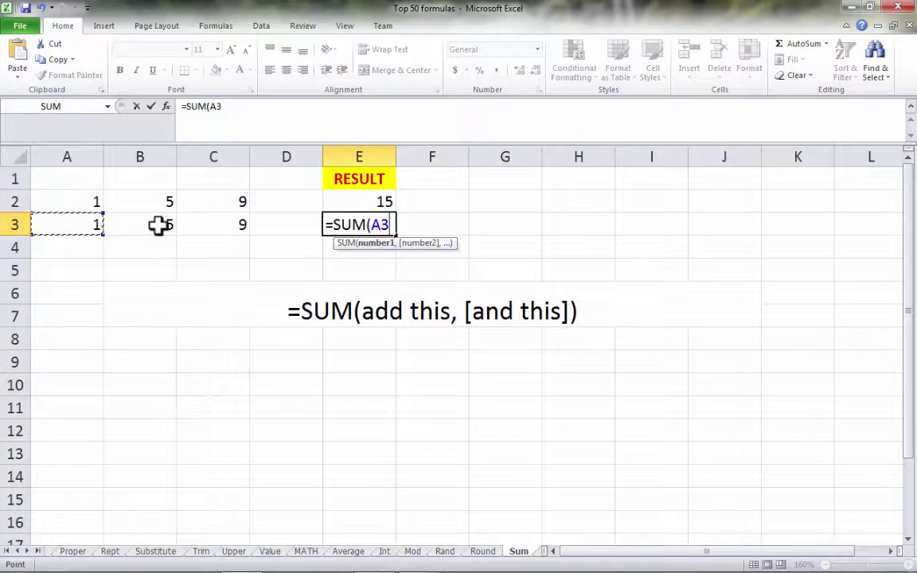
pyautogui.hotkey('shift', 'Right')
pyautogui.hotkey('shift', 'Right')
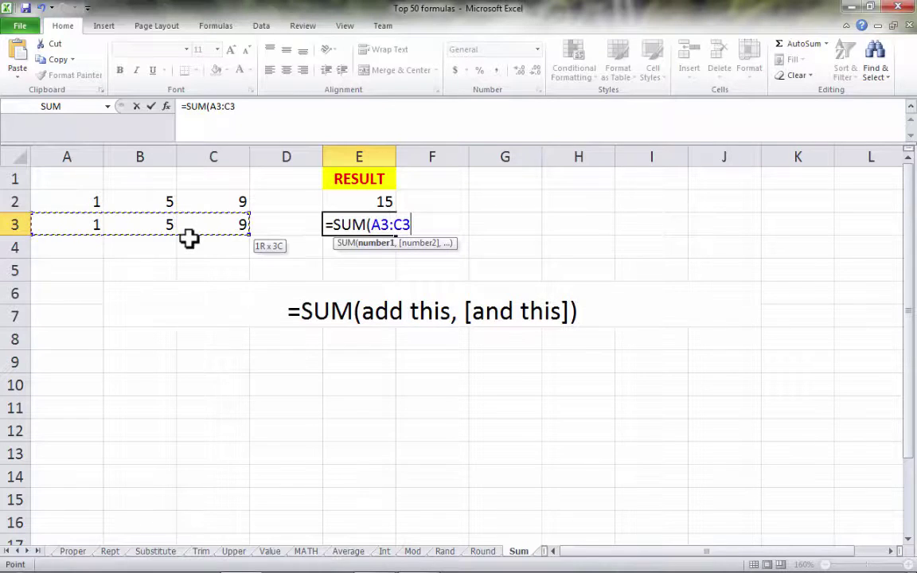
pyautogui.write(')')
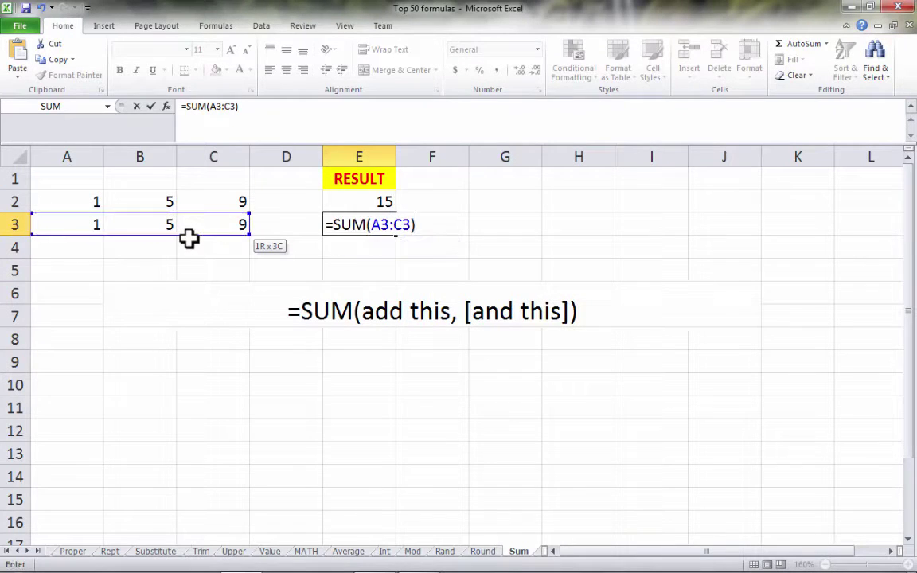
pyautogui.press('Return')
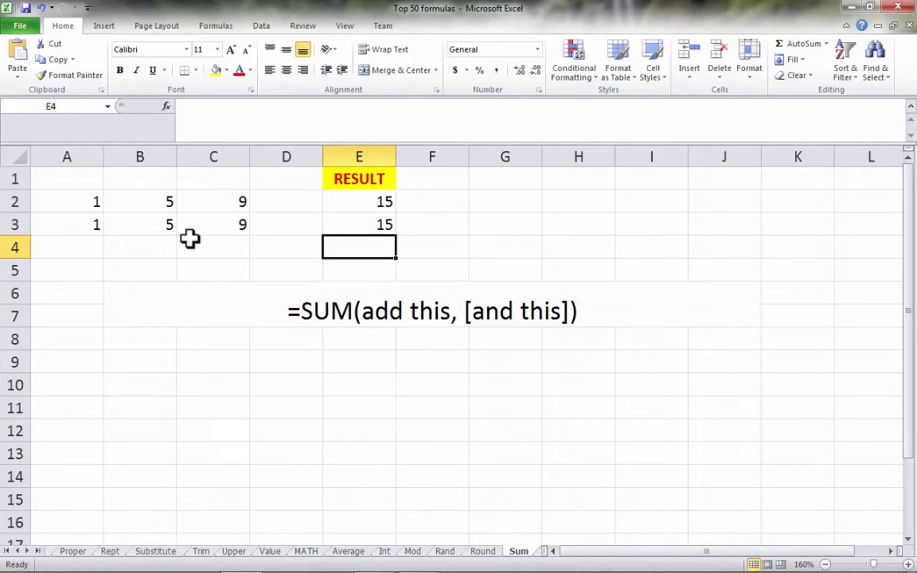